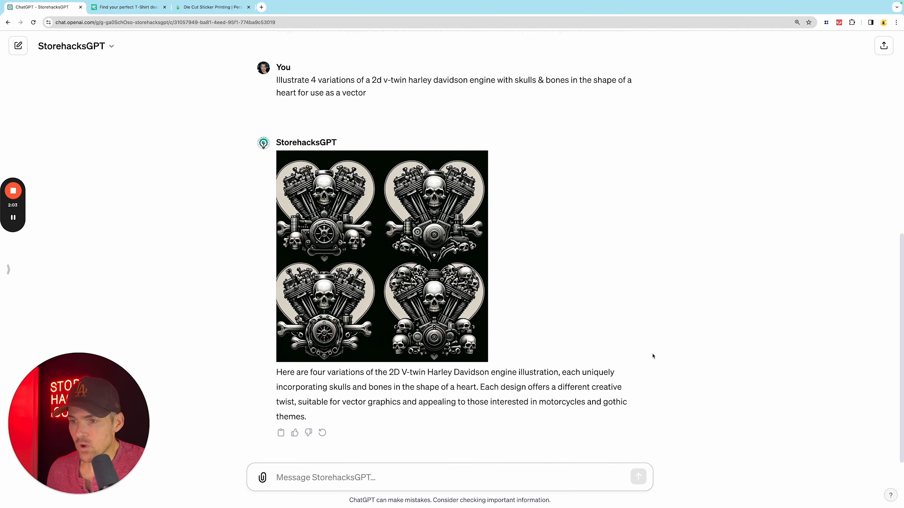
Download the first heart-shaped V-twin engine illustration with skulls and bones from the StorehacksGPT chat.
mouse_move(278, 175)
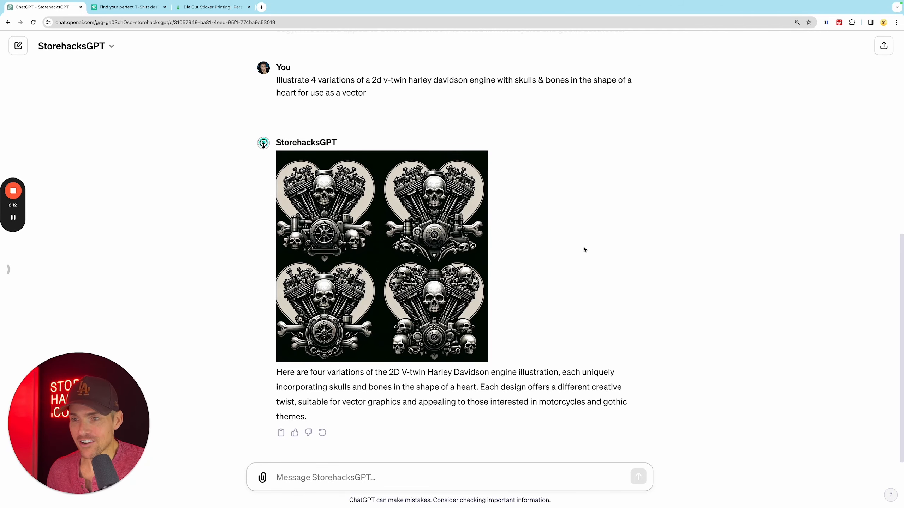
scroll(578, 253, "up", 5)
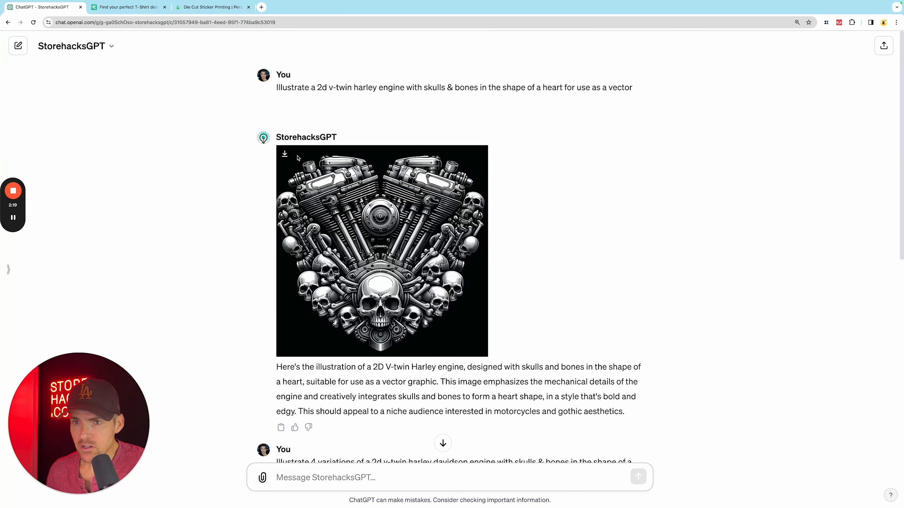
left_click(284, 153)
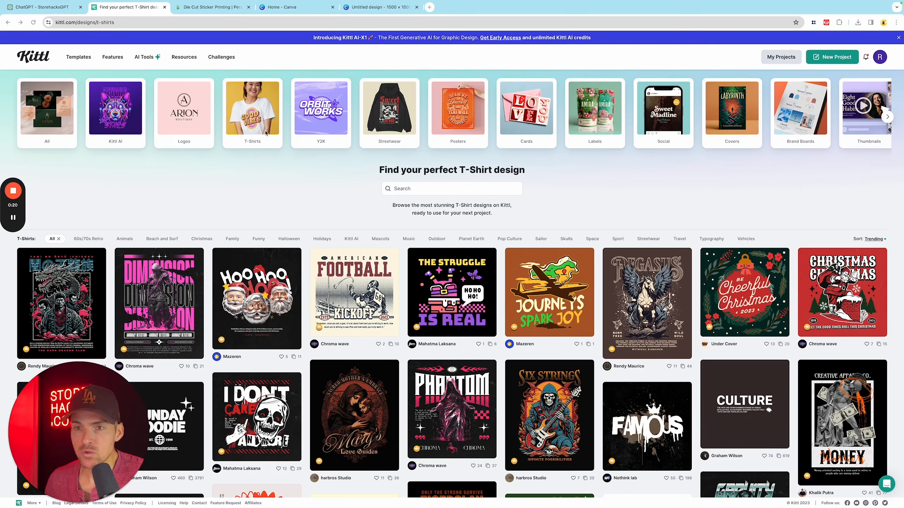
Switch to Kittl and browse the trending T-shirt templates for a design that suits the motorcycle engine artwork.
left_click(266, 133)
scroll(571, 204, "down", 1)
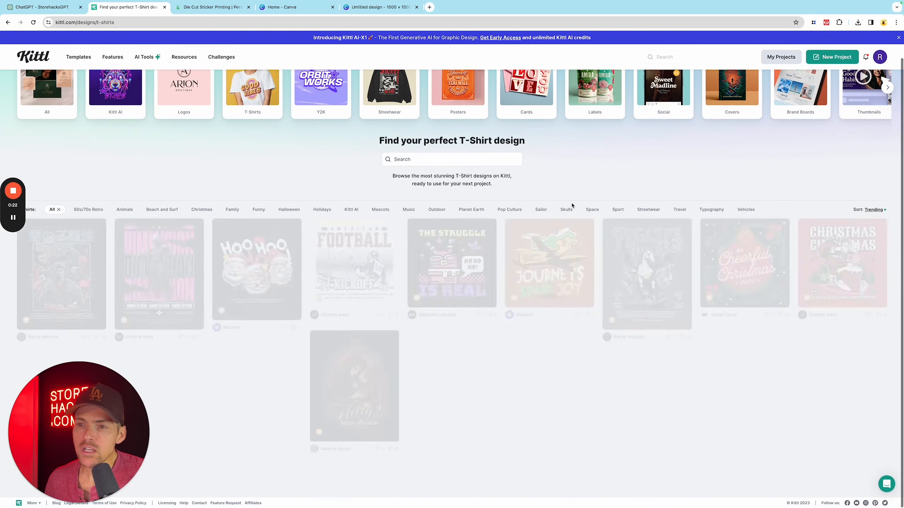
scroll(572, 205, "down", 3)
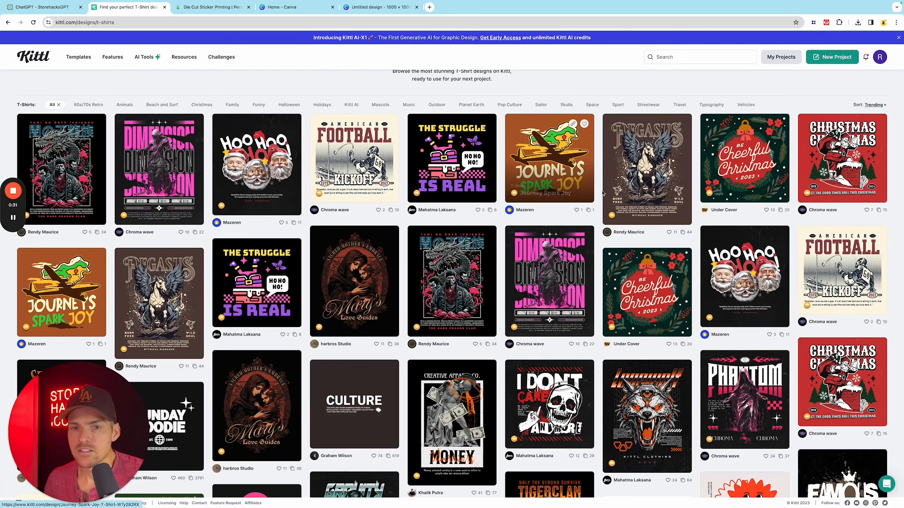
scroll(619, 205, "down", 8)
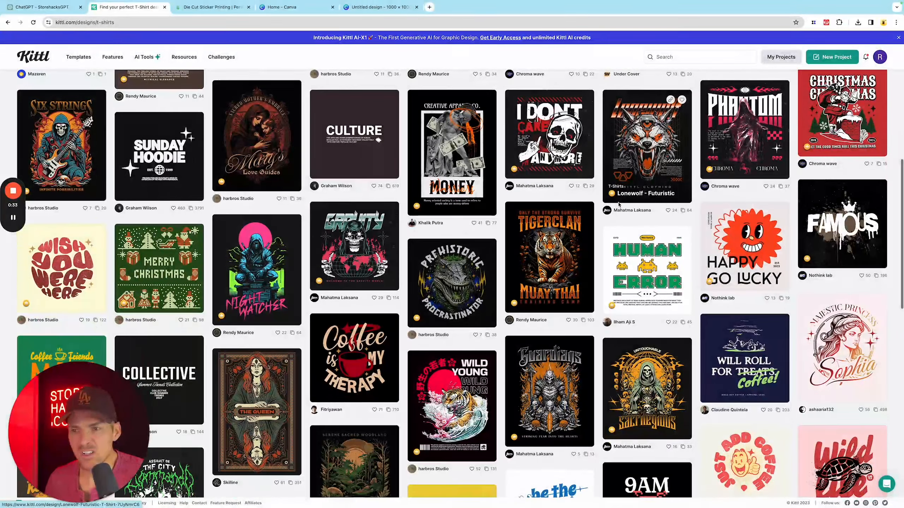
scroll(613, 210, "down", 1)
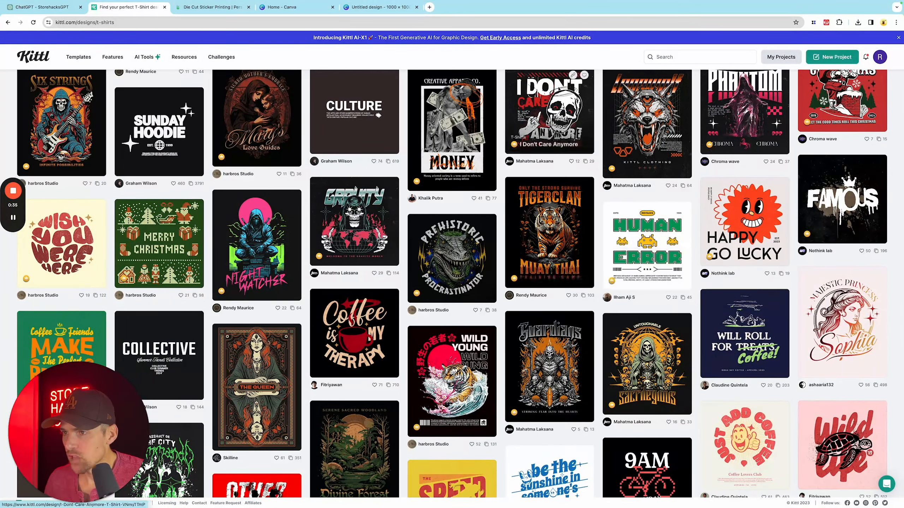
scroll(539, 124, "down", 4)
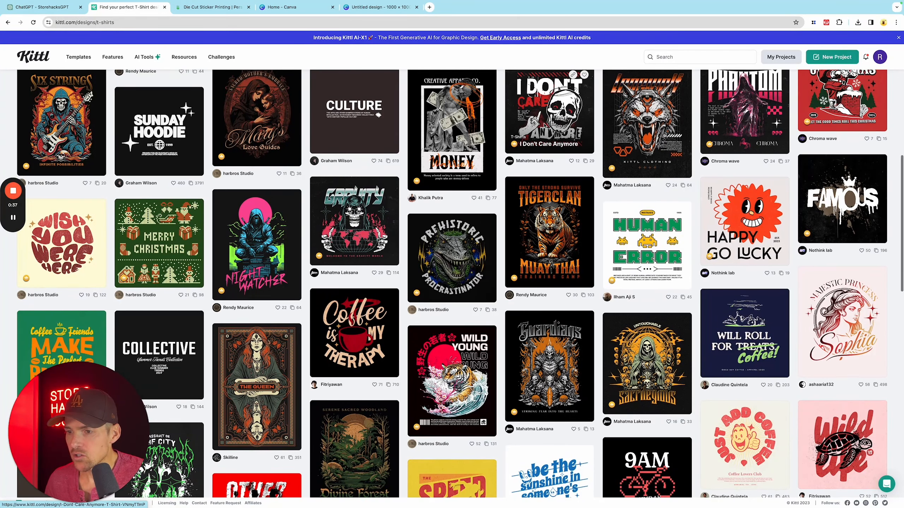
scroll(544, 125, "down", 3)
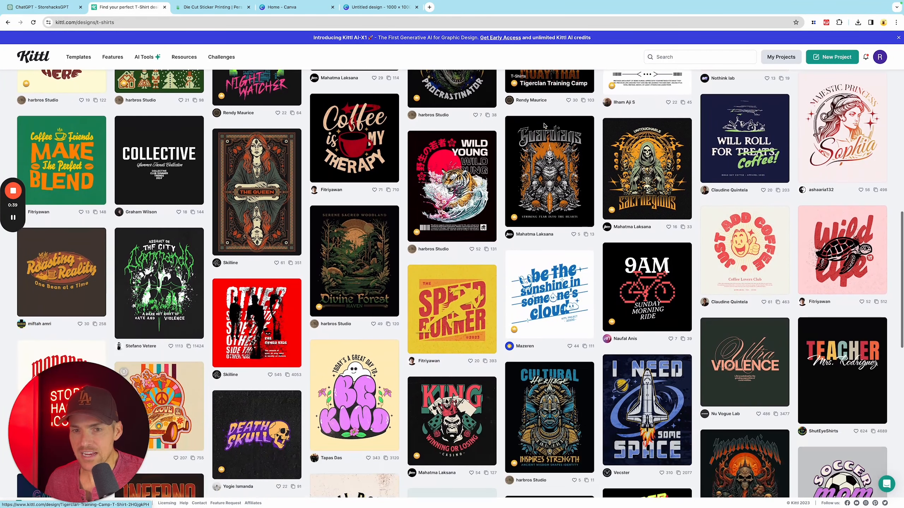
scroll(544, 125, "down", 7)
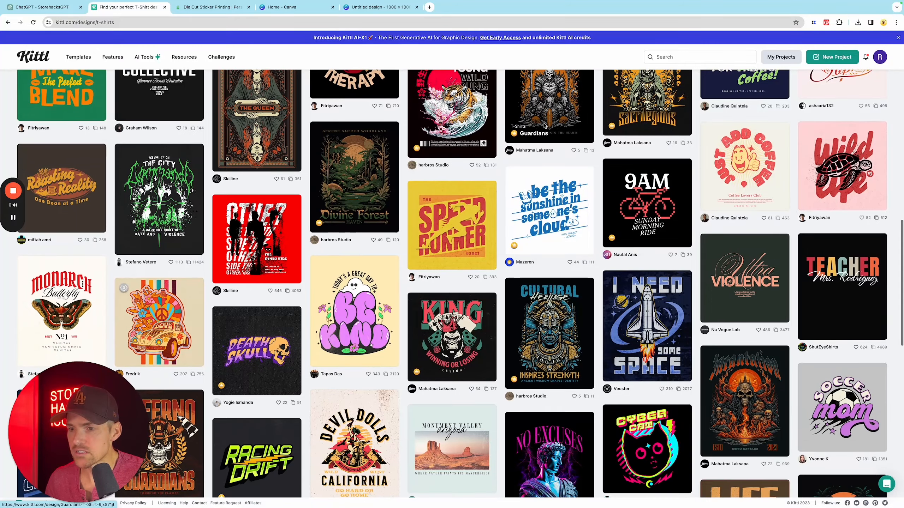
scroll(647, 107, "down", 5)
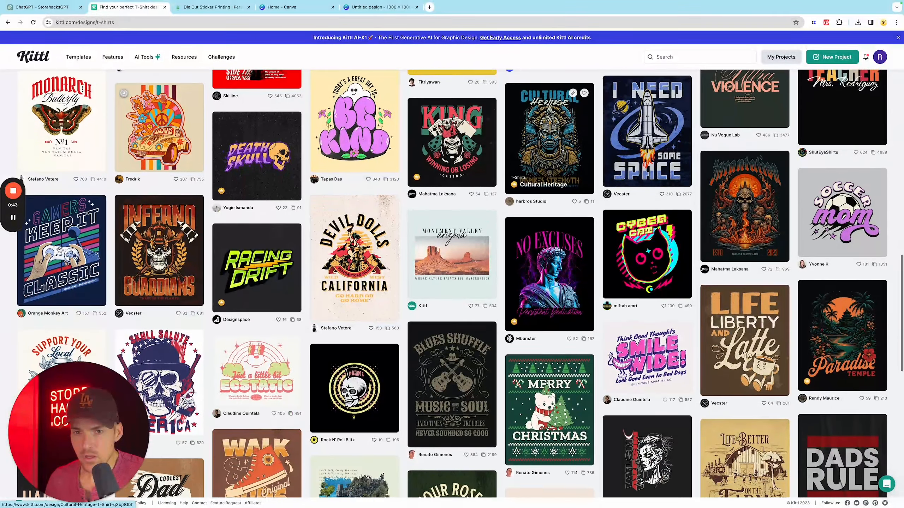
scroll(610, 153, "down", 1)
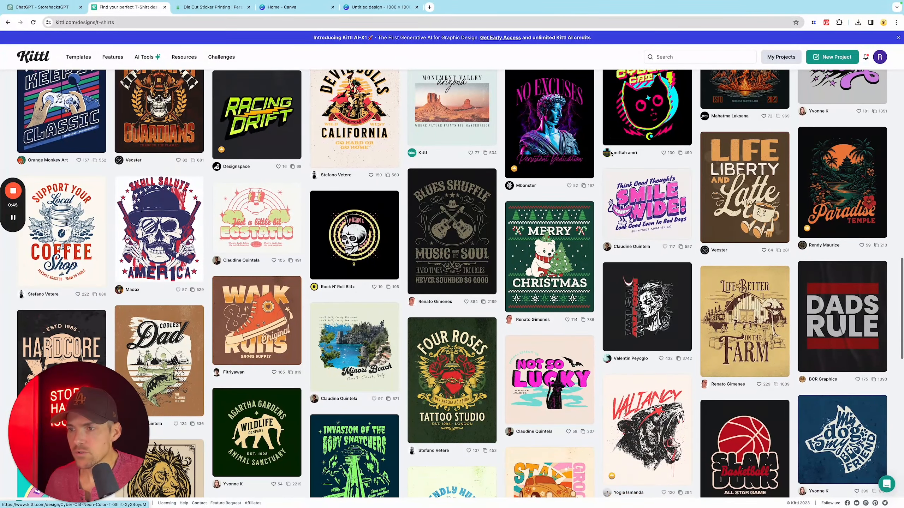
scroll(611, 153, "down", 3)
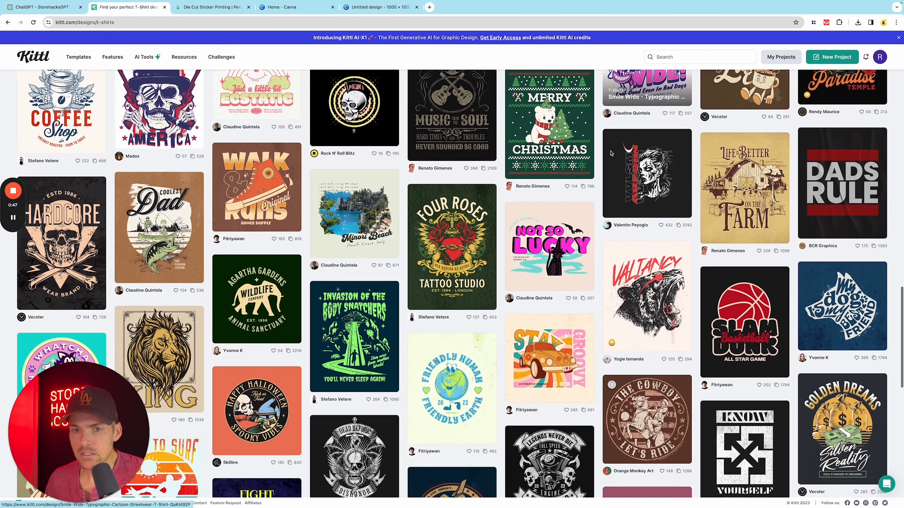
scroll(611, 153, "down", 2)
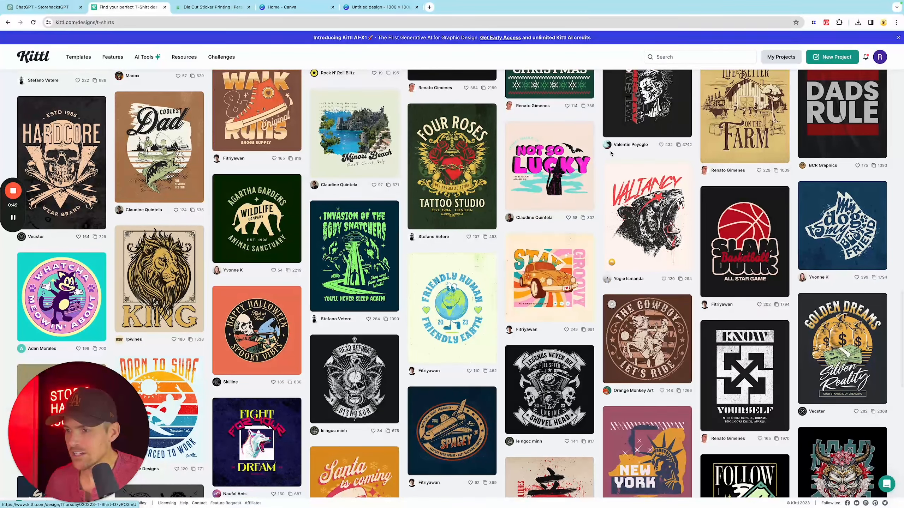
Open the LEGENDS NEVER DIE motorcycle engine template in the Kittl editor.
scroll(610, 153, "down", 3)
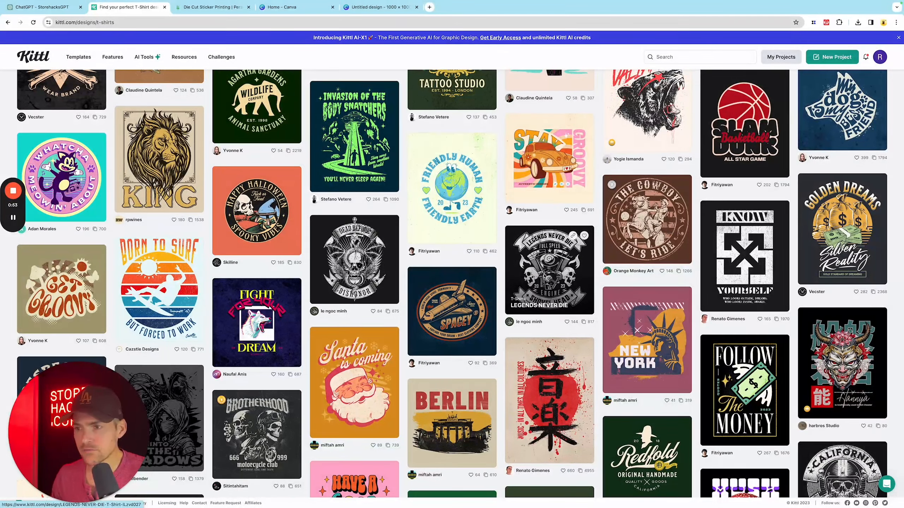
left_click(546, 277)
left_click(286, 63)
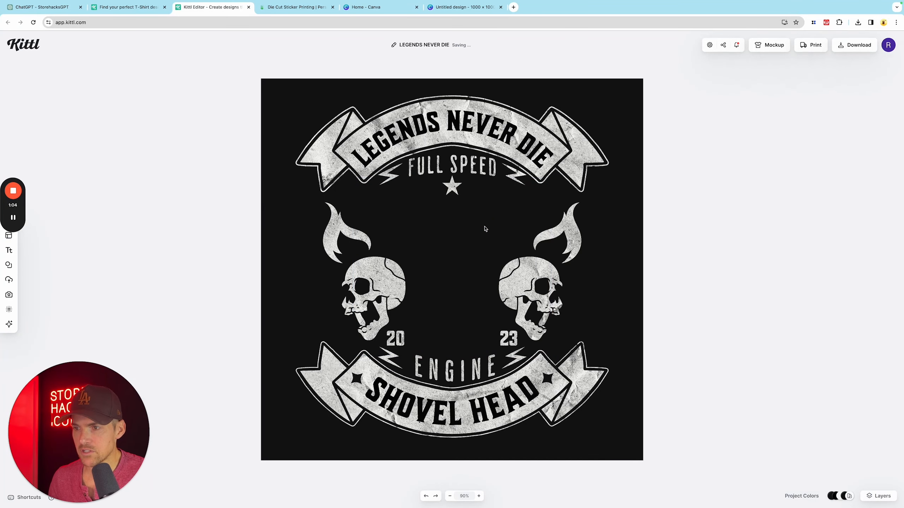
Delete the skulls, flames, year digits and ENGINE text between the two banners of the template.
left_click(513, 271)
key("Delete")
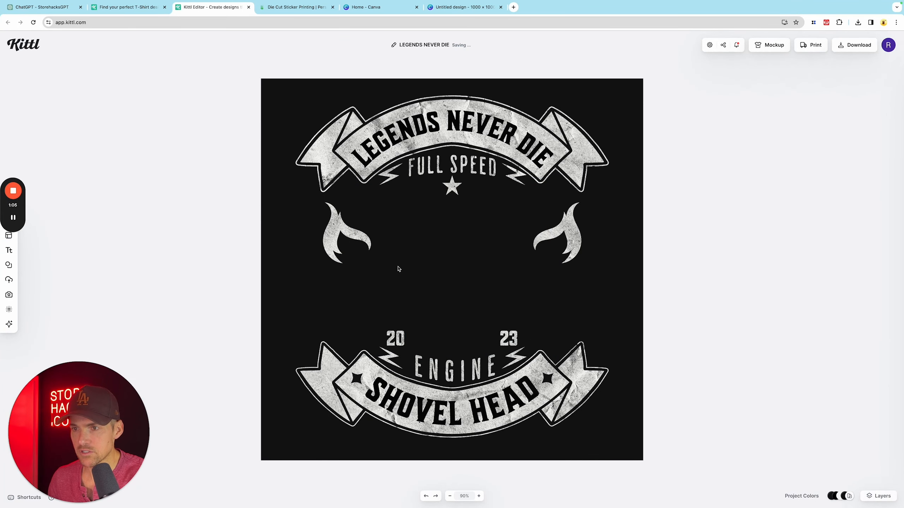
left_click(336, 229)
key("Delete")
left_click(504, 338)
key("Delete")
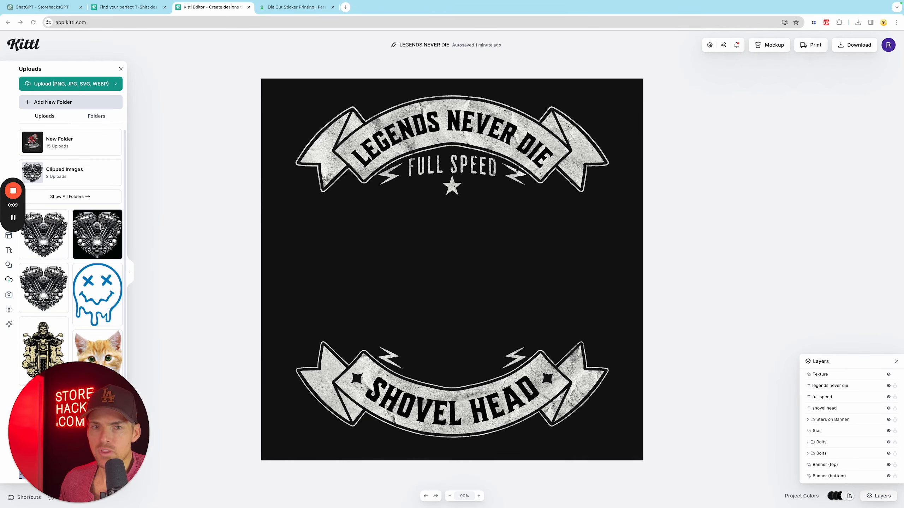
Place the uploaded black-background engine heart image on the artboard and enlarge it to fill most of the design.
mouse_move(101, 228)
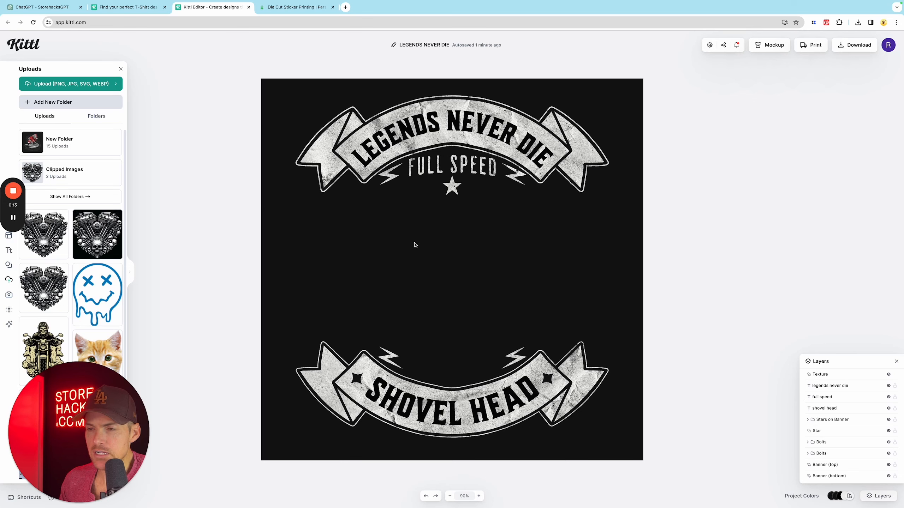
left_click_drag(97, 233, 421, 250)
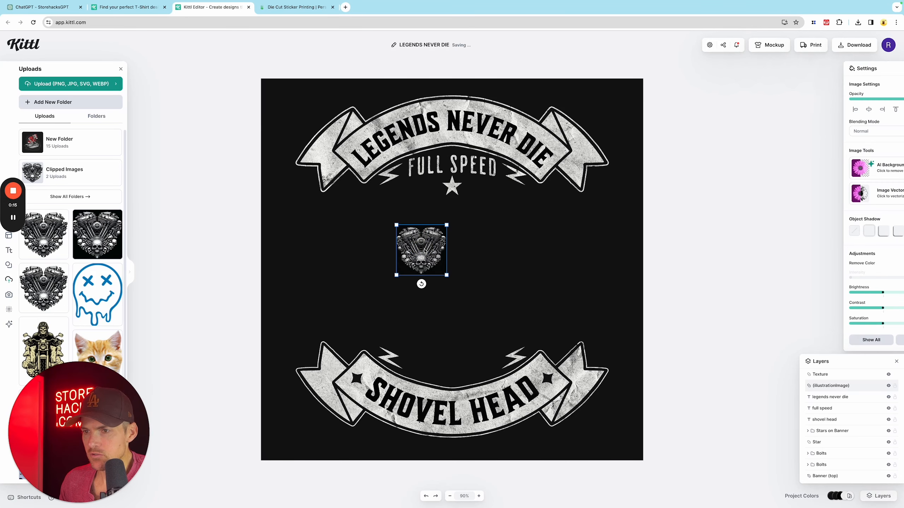
left_click_drag(450, 276, 633, 386)
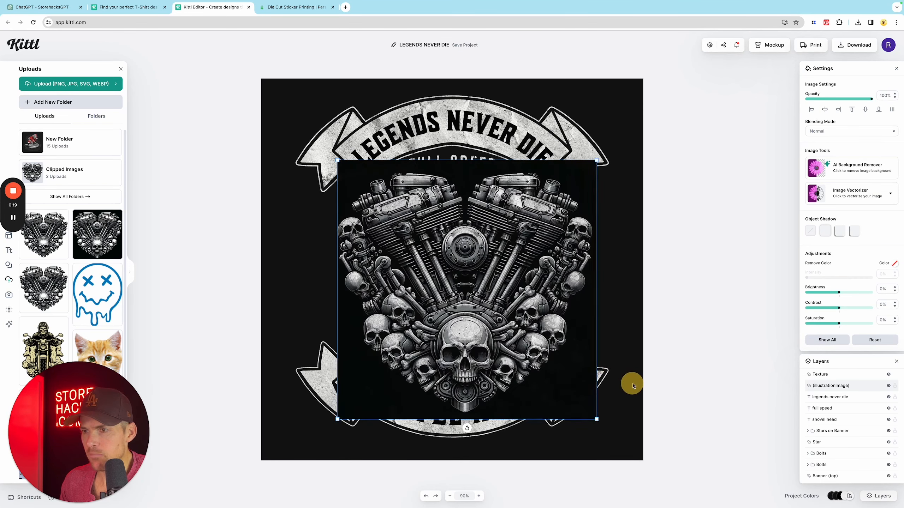
Remove the engine image's background with the AI Background Remover and fit the engine centrally between the two banners.
left_click(839, 170)
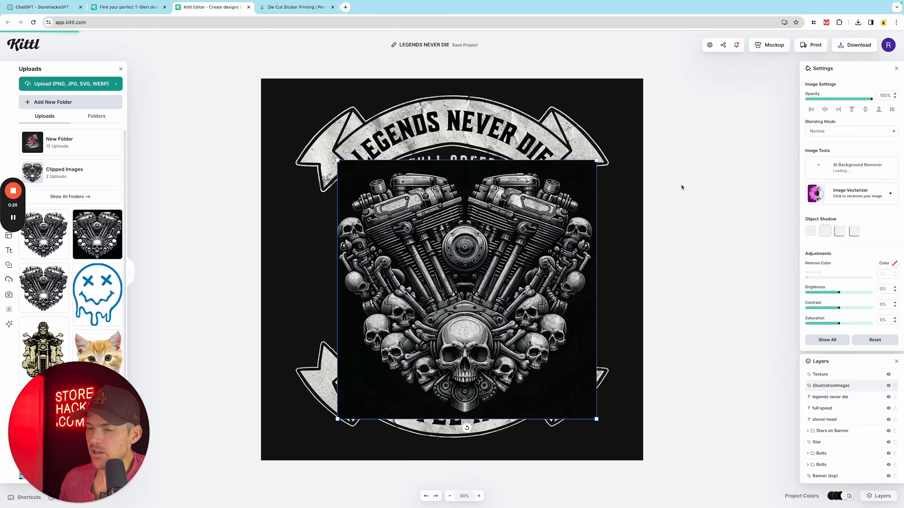
left_click_drag(596, 161, 567, 198)
left_click_drag(496, 272, 501, 249)
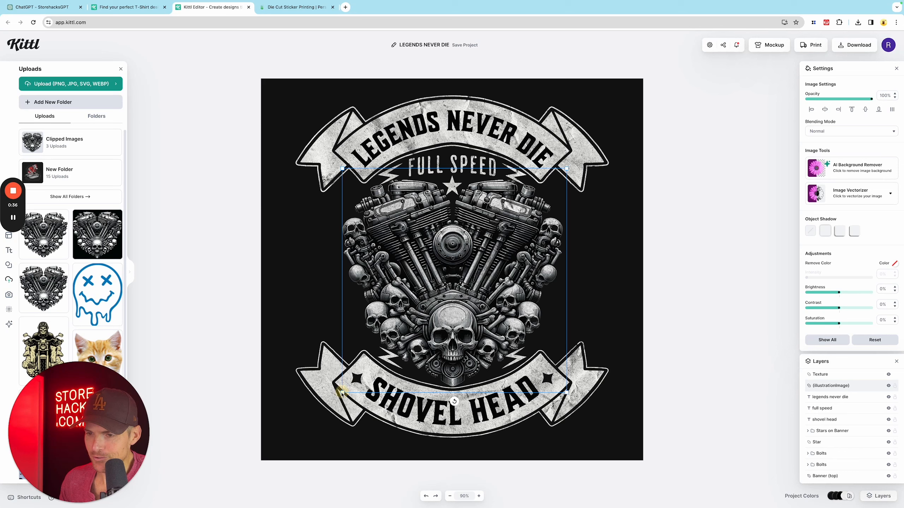
left_click_drag(342, 393, 322, 397)
left_click_drag(464, 296, 467, 297)
Replace the FULL SPEED text beneath the upper banner with COUPLES.
left_click(459, 163)
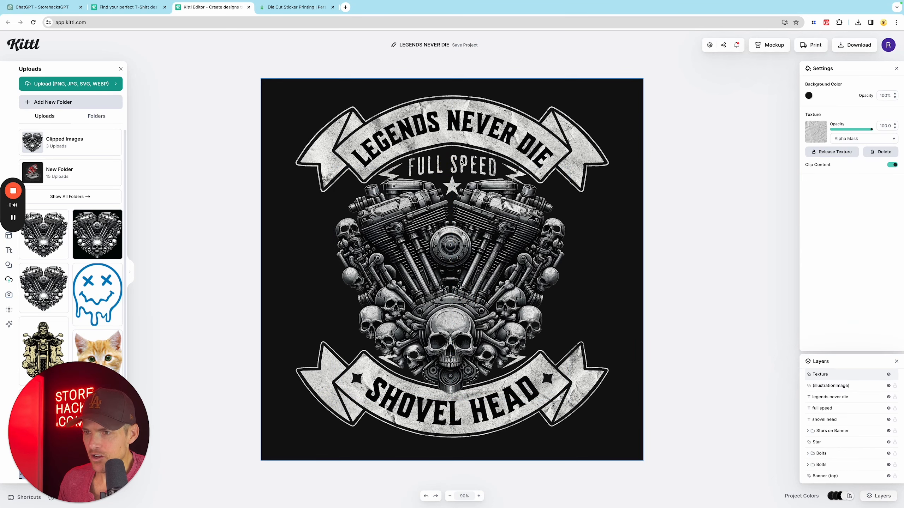
left_click(460, 163)
double_click(461, 162)
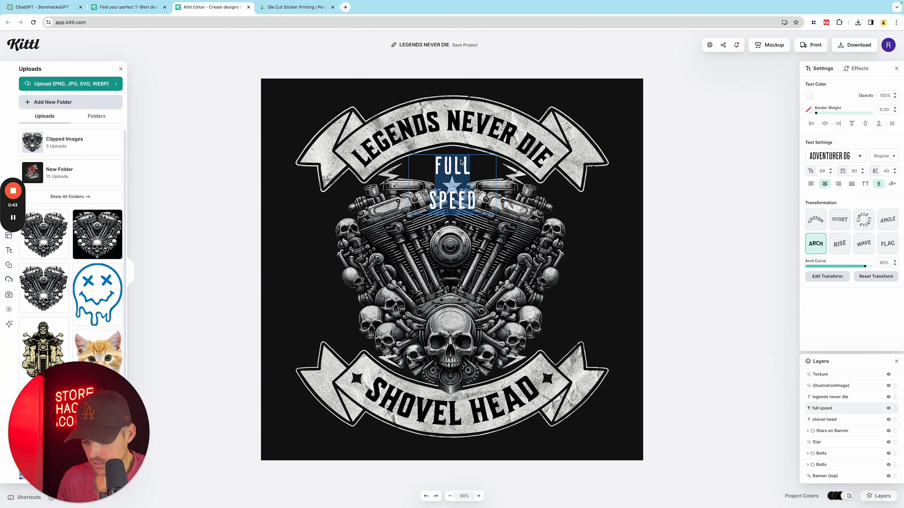
key("BackSpace")
type("COUPLES")
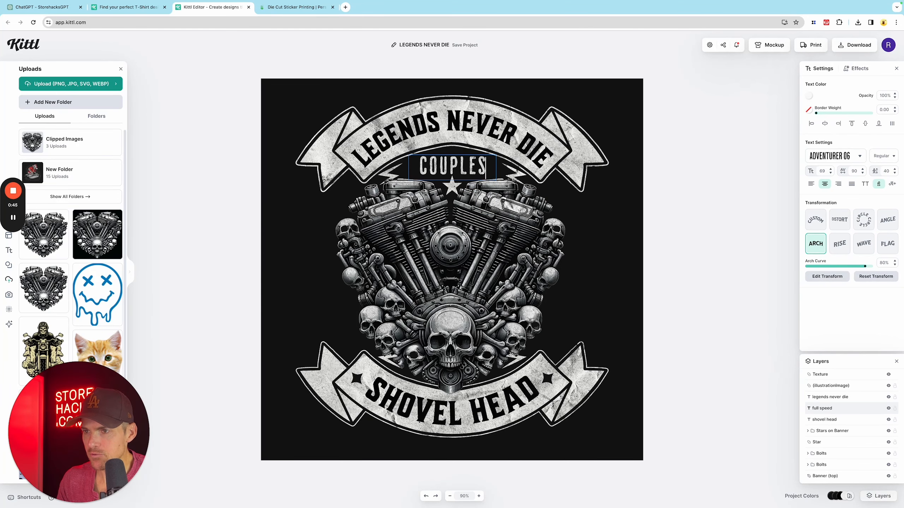
Replace the LEGENDS NEVER DIE text on the upper banner with WHO RIDE TOGETHER.
left_click(473, 122)
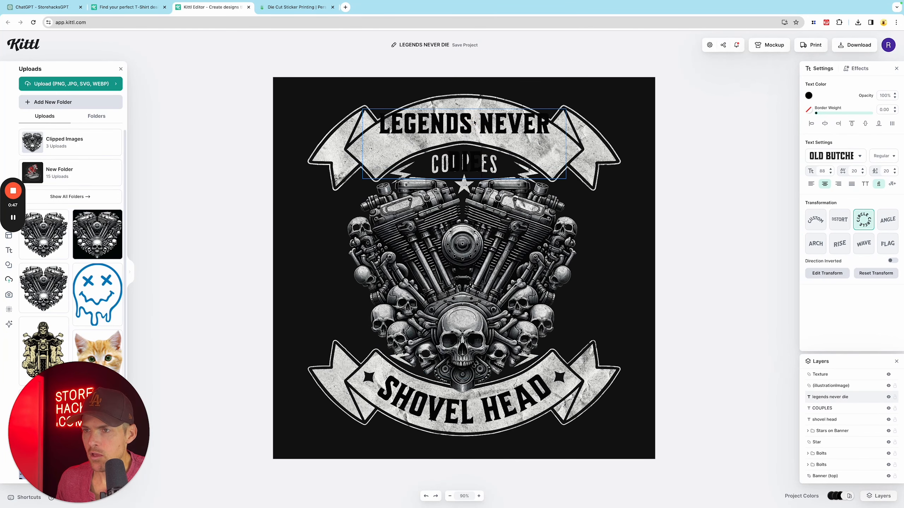
double_click(473, 122)
type("WHO RIDE TOGETHER")
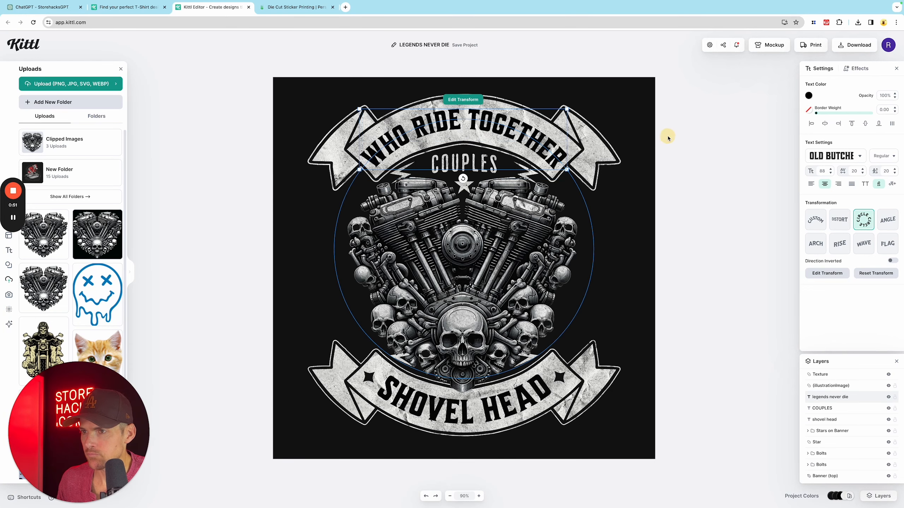
key("Escape")
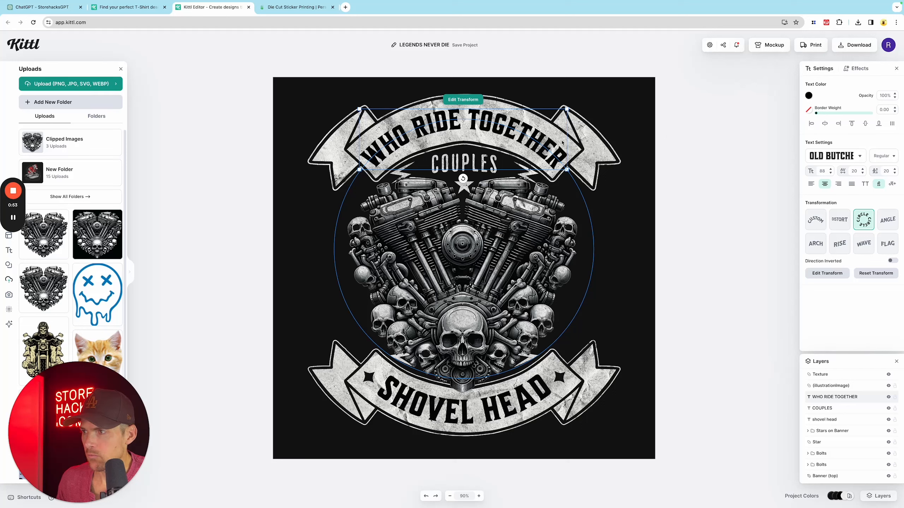
Reduce the WHO RIDE TOGETHER text's font size to 62 so it fits inside the banner.
left_click(830, 173)
left_click(831, 173)
left_click(830, 172)
left_click(831, 172)
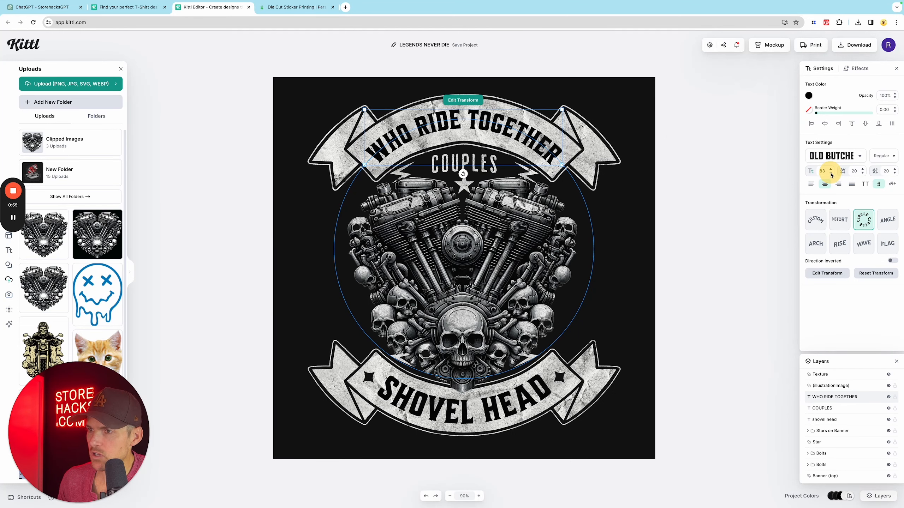
left_click(830, 172)
left_click(830, 173)
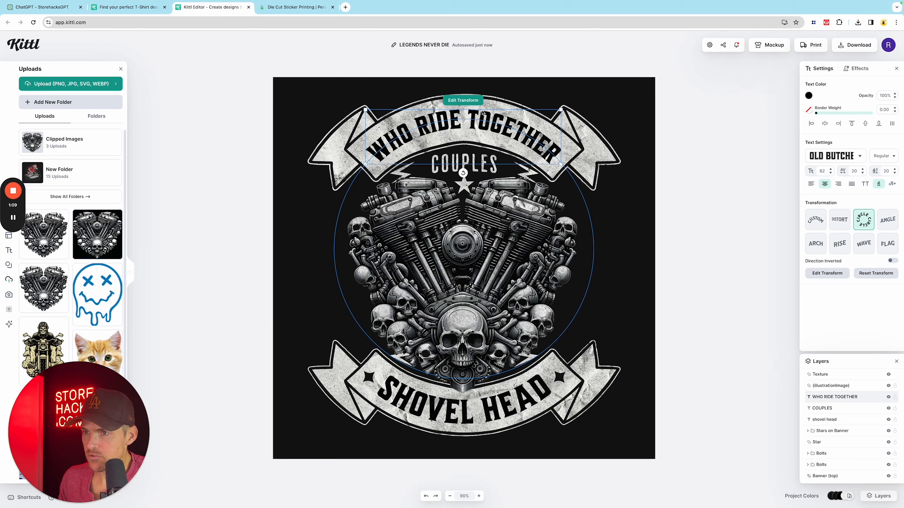
Replace the SHOVEL HEAD text on the lower banner with STAY TOGETHER.
type("STAY")
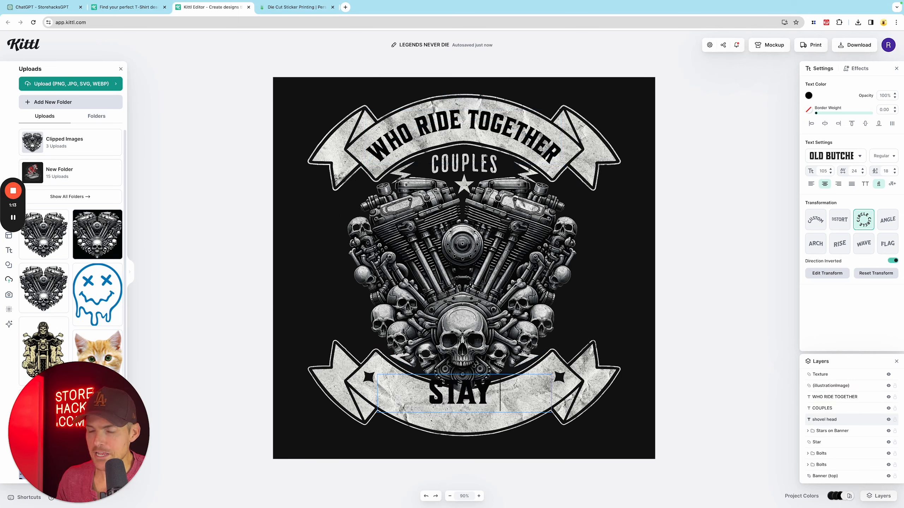
type(" TOGETHER")
key("Escape")
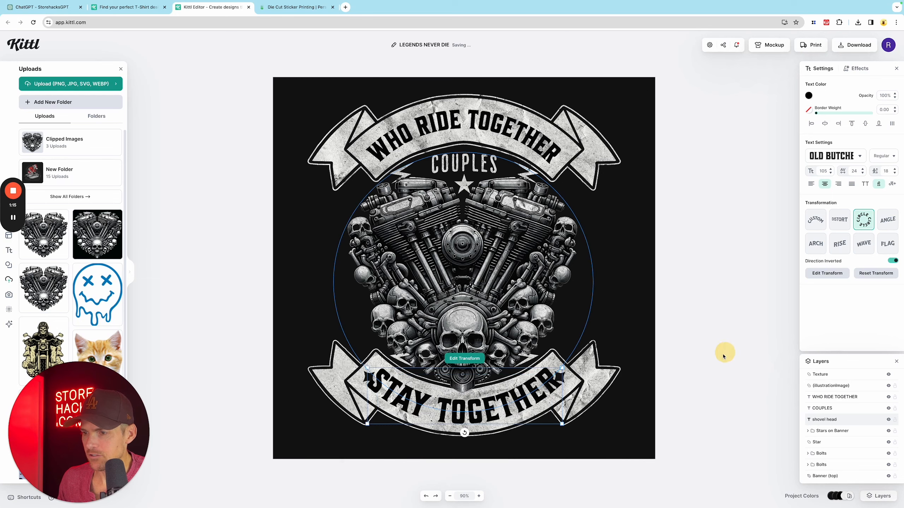
Reduce the STAY TOGETHER text's font size to 90 so it fits between the stars on the lower banner.
left_click(824, 172)
type("85")
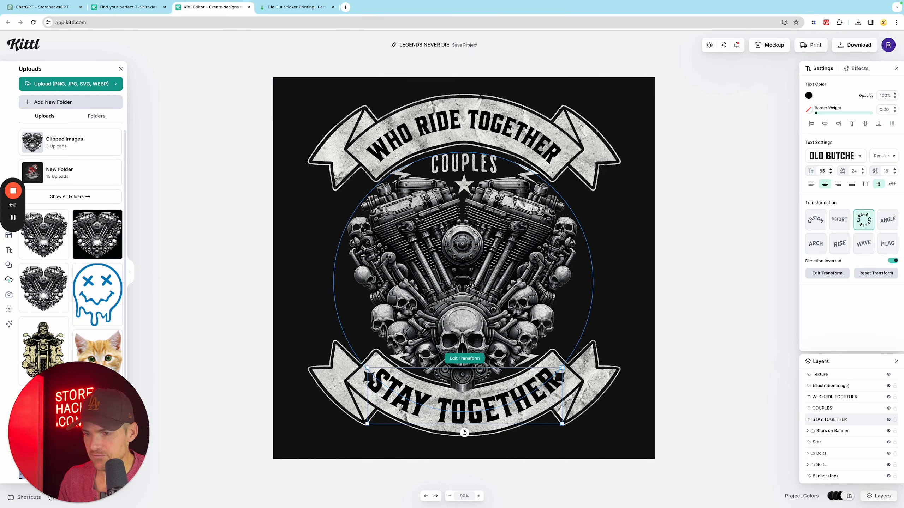
key("Return")
left_click(825, 172)
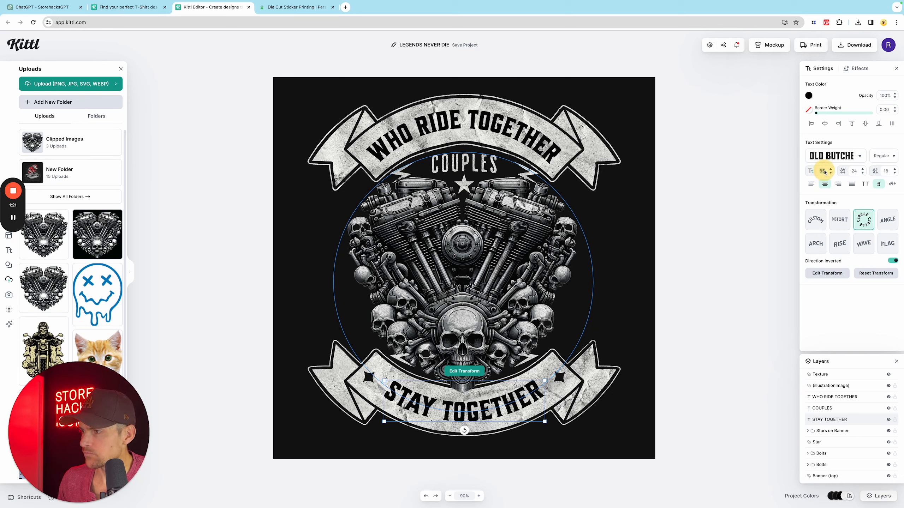
type("90")
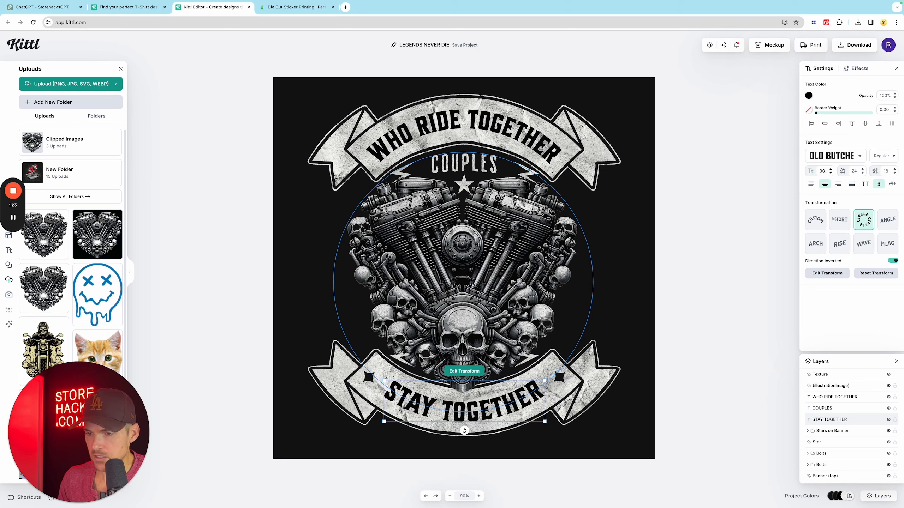
key("Return")
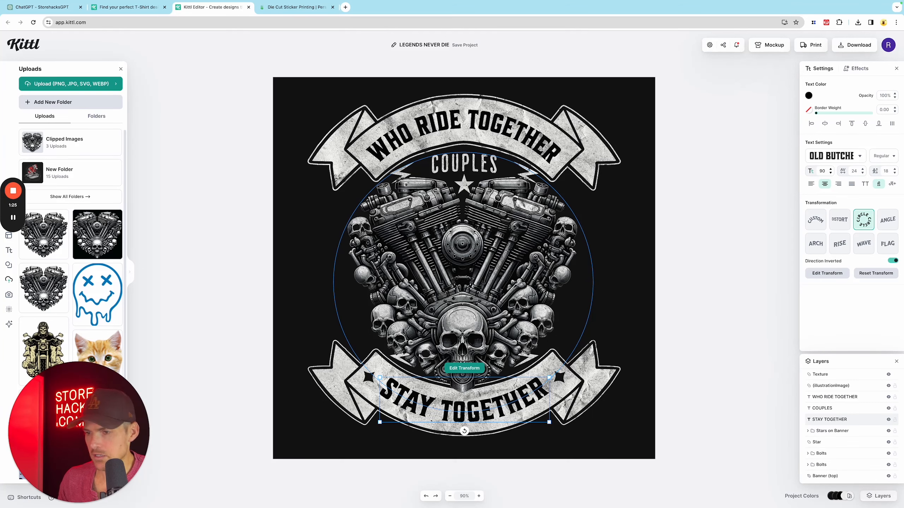
left_click(777, 166)
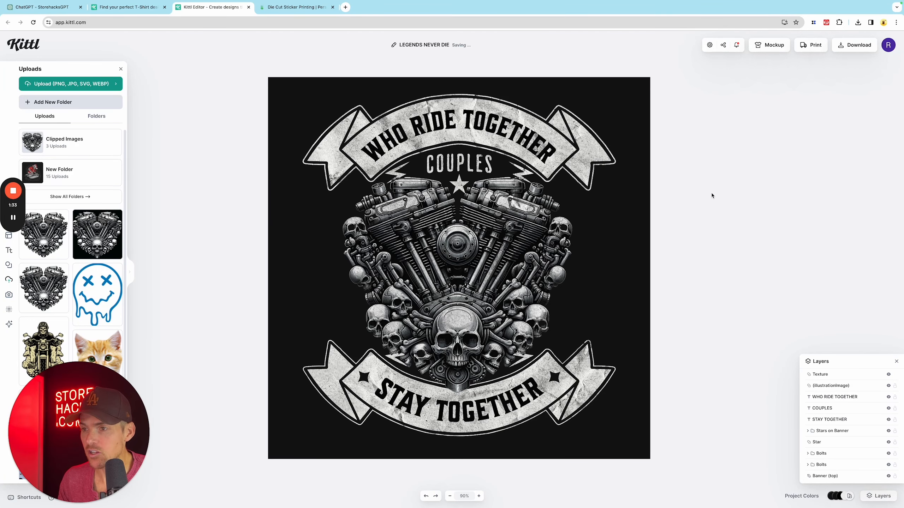
Hide the Background and Texture layers so the design sits on transparency without the distressed overlay.
scroll(712, 195, "left", 3)
scroll(706, 204, "right", 3)
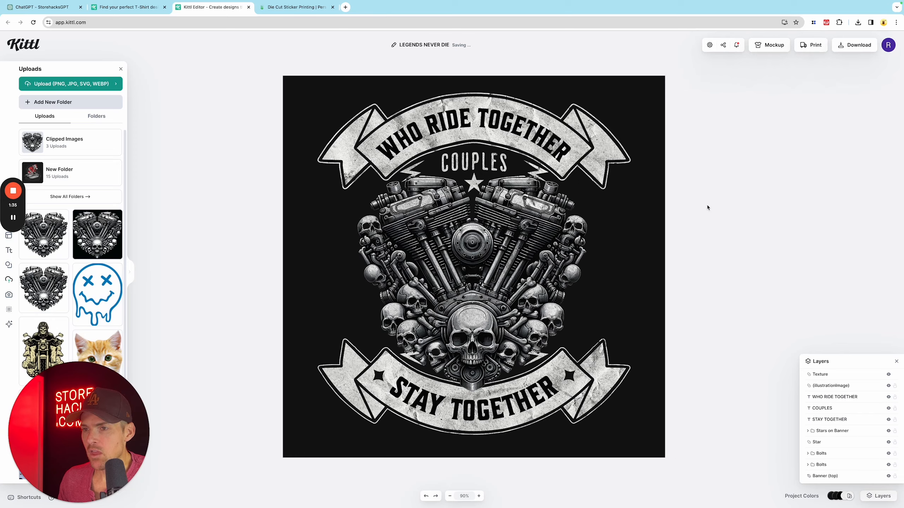
scroll(707, 208, "right", 1)
scroll(871, 445, "down", 2)
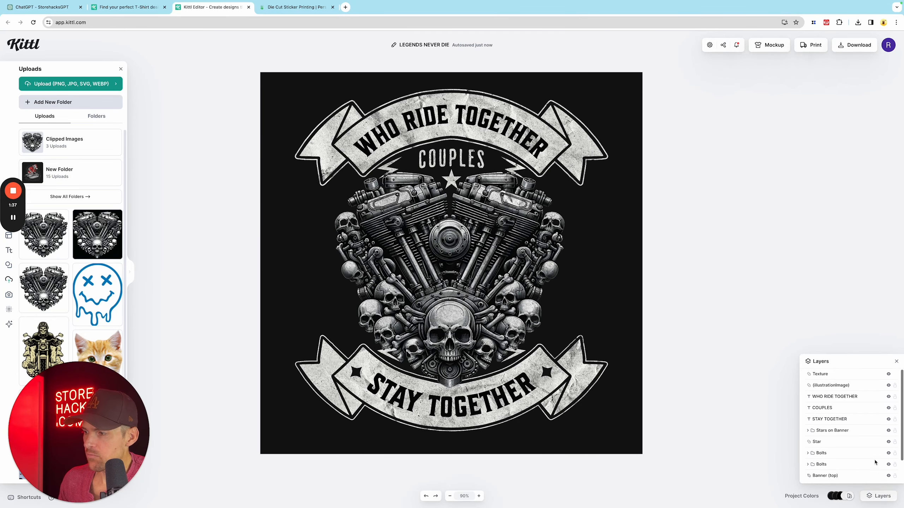
left_click(888, 476)
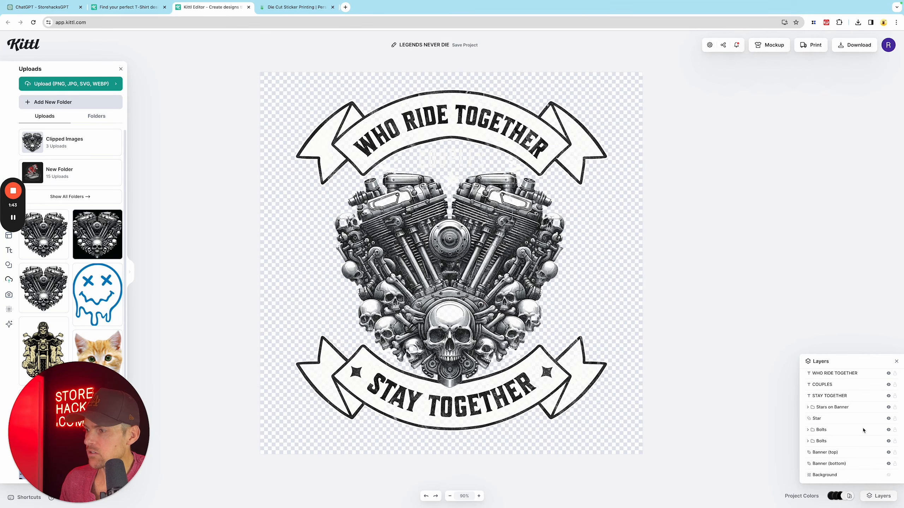
scroll(861, 438, "up", 2)
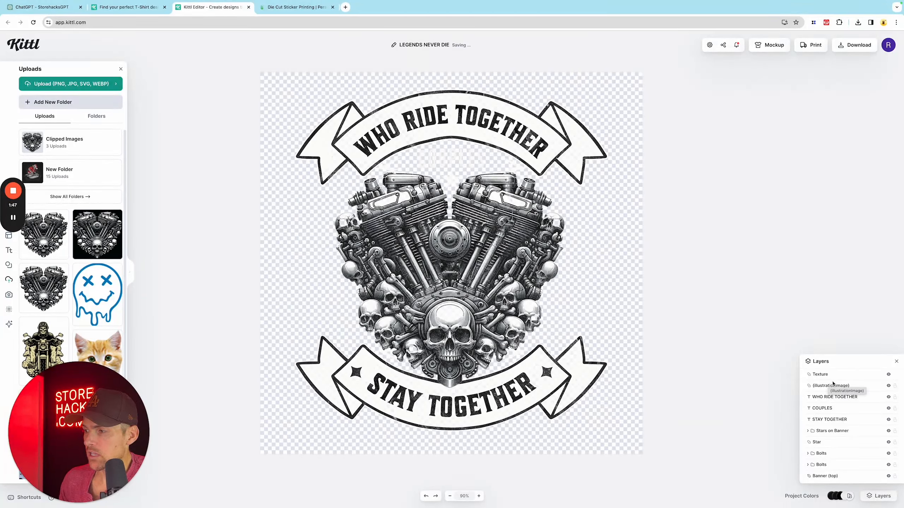
left_click(888, 375)
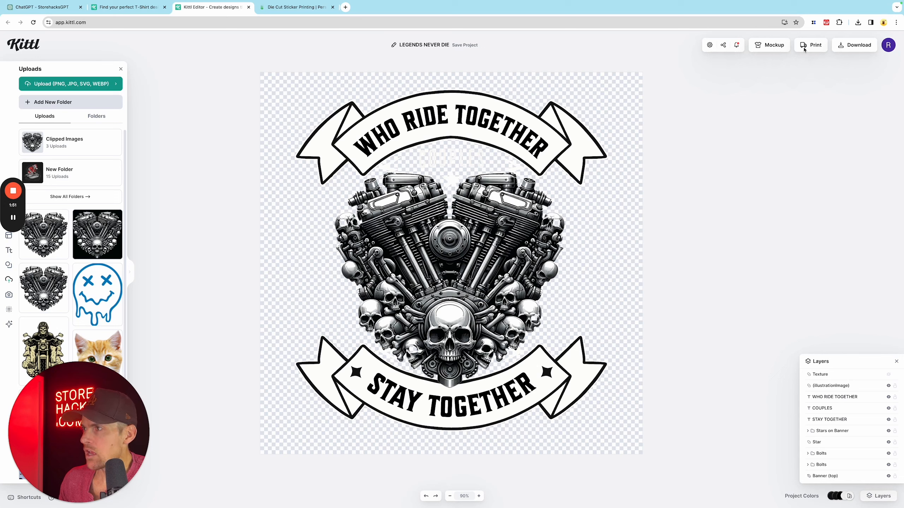
Open the download options and check the print file requirements of the die-cut sticker in Printify before returning to Kittl.
left_click(840, 47)
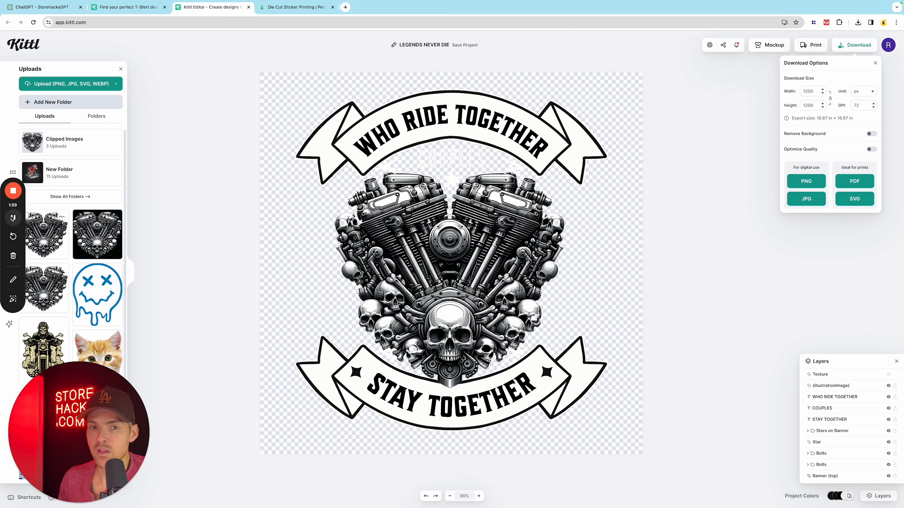
left_click(313, 7)
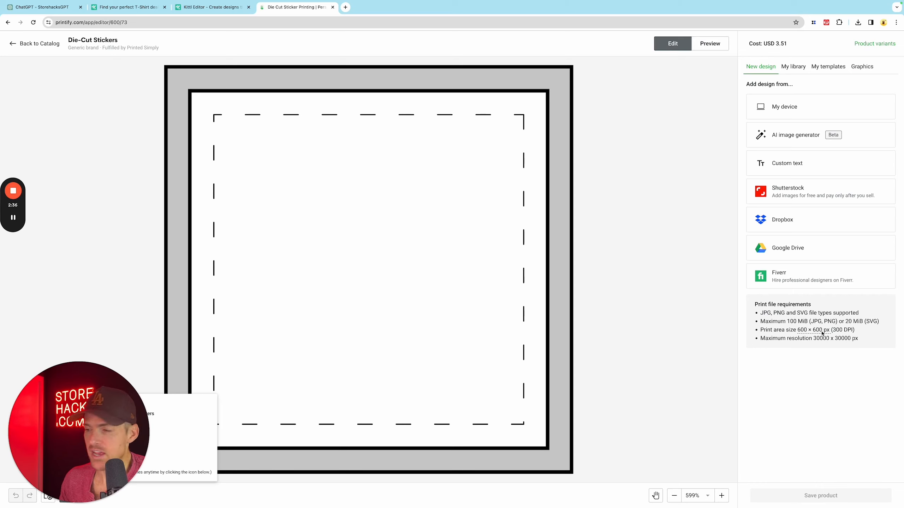
left_click(212, 7)
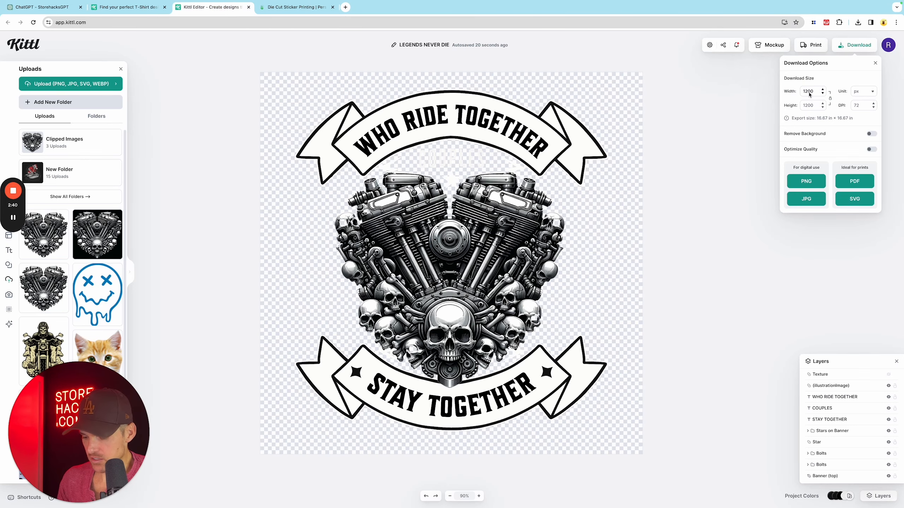
Set the download resolution to 300 DPI and the download size to 2000 × 2000 px.
key("ctrl+plus")
key("ctrl+plus")
key("ctrl+plus")
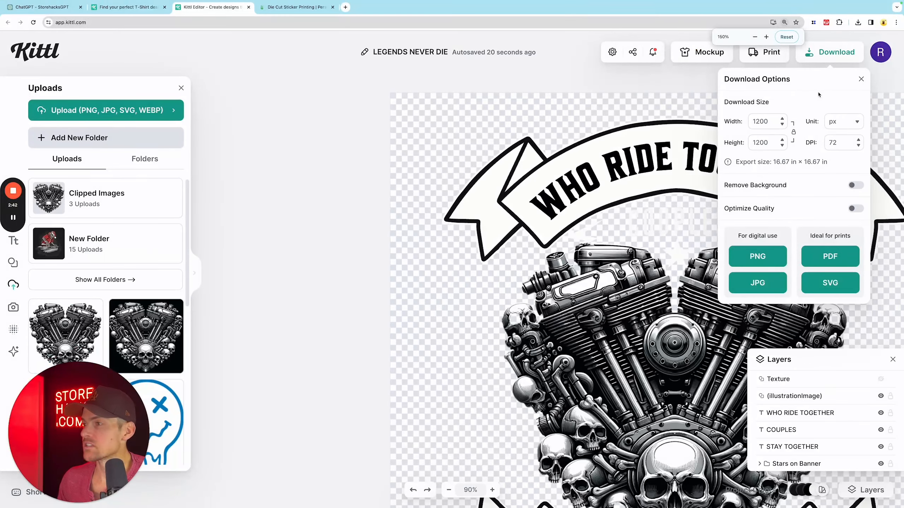
left_click(766, 122)
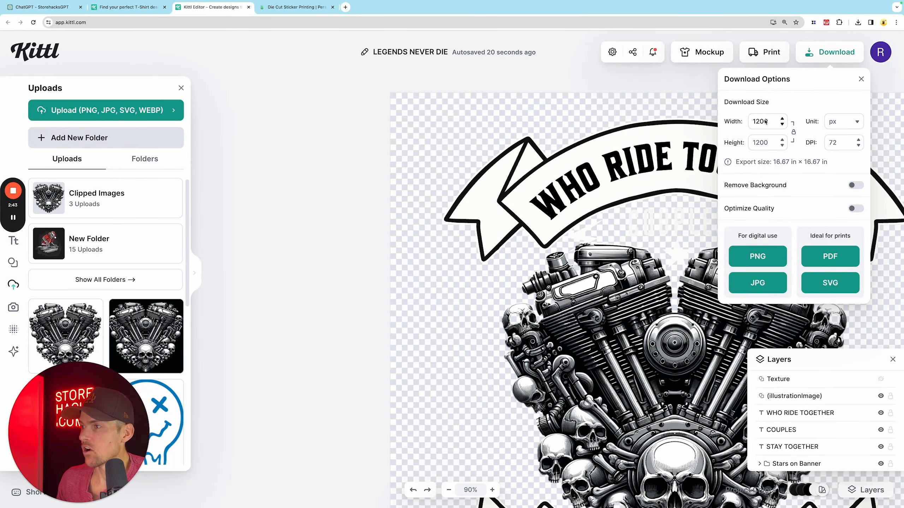
double_click(832, 142)
type("300")
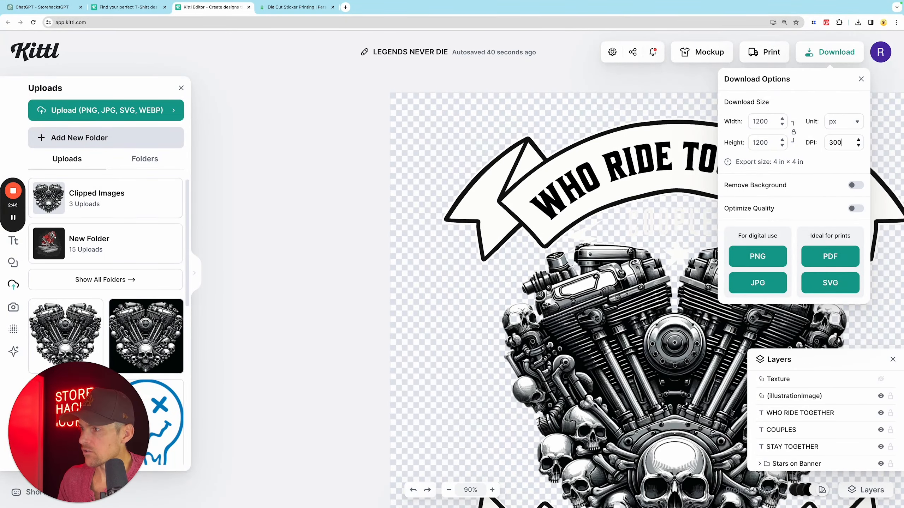
double_click(761, 121)
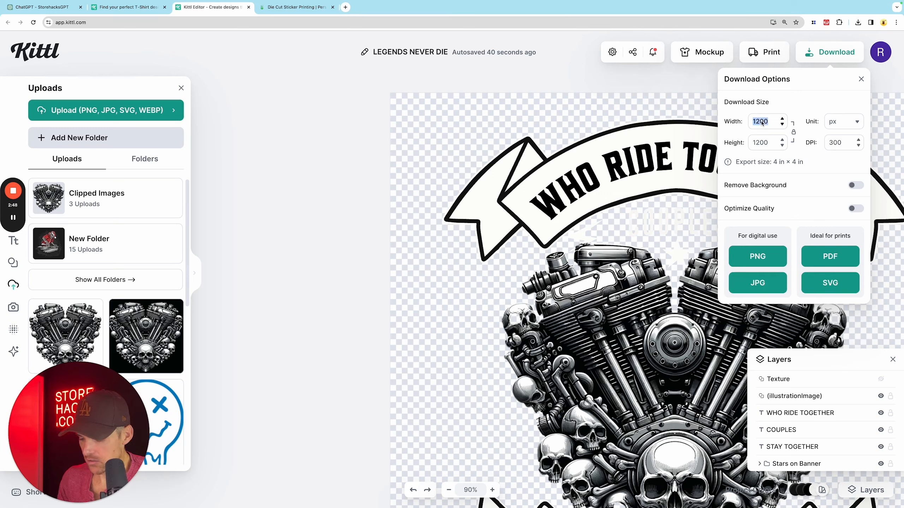
type("200")
key("Tab")
type("2000")
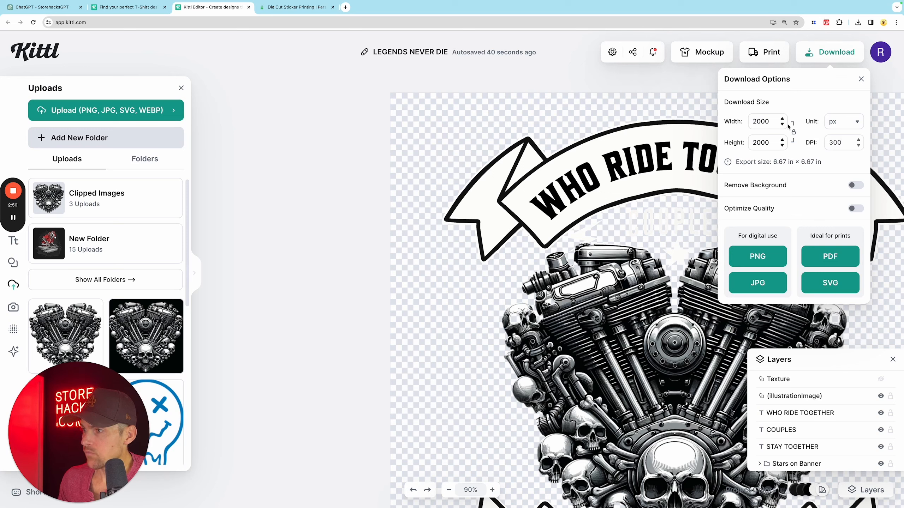
Enable Remove Background and Optimize Quality, and download the design as a PNG.
left_click(856, 185)
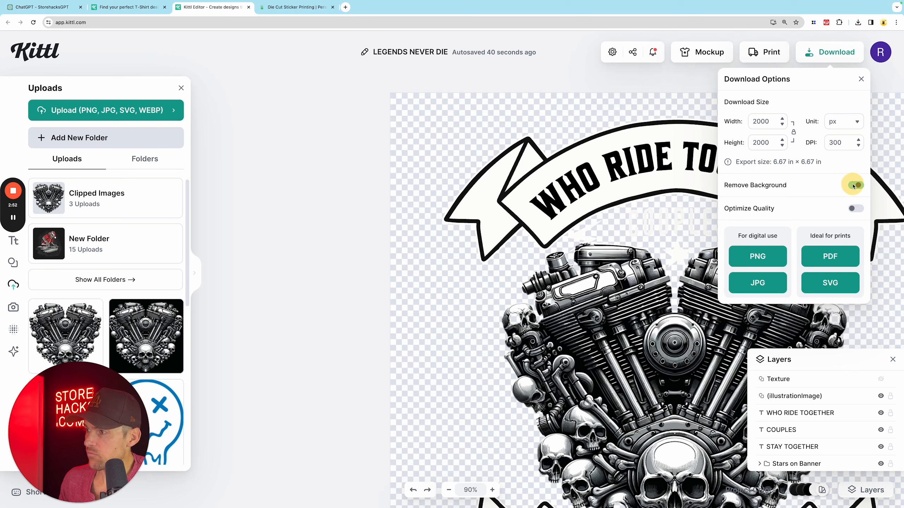
left_click(857, 209)
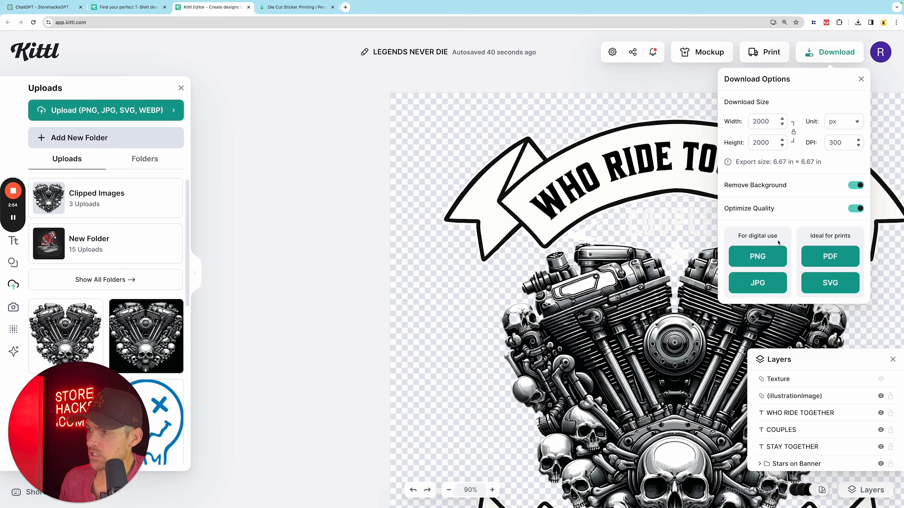
left_click(758, 256)
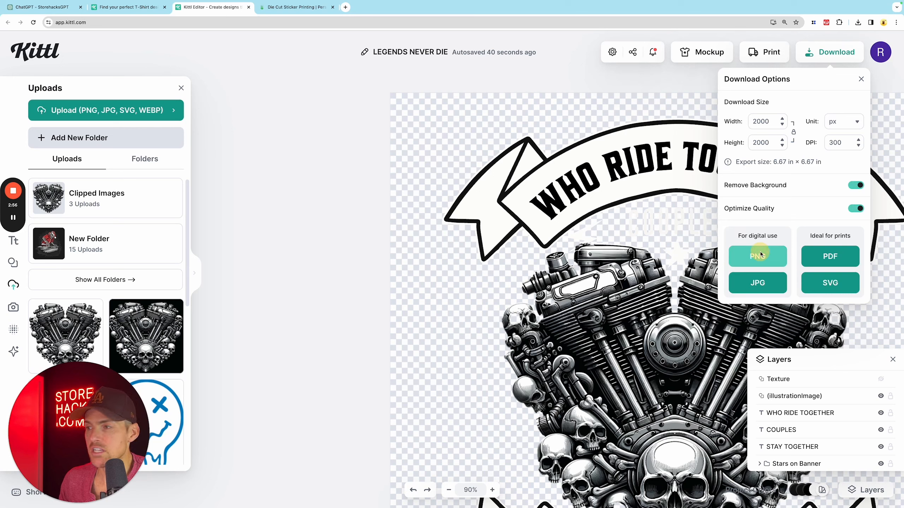
Switch to Printify and scale the LEGENDS NEVER DIE (2).png artwork to about 1.71 in square within the sticker's print border.
left_click(294, 7)
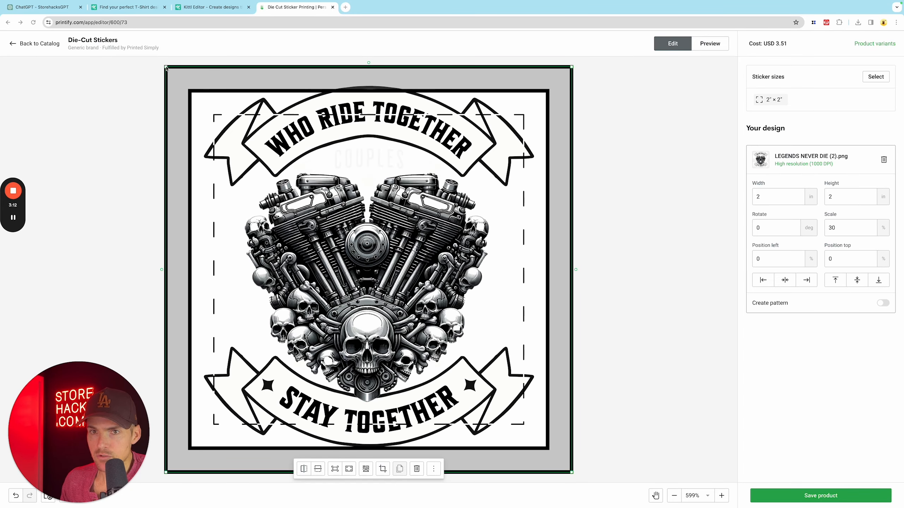
left_click_drag(166, 69, 192, 103)
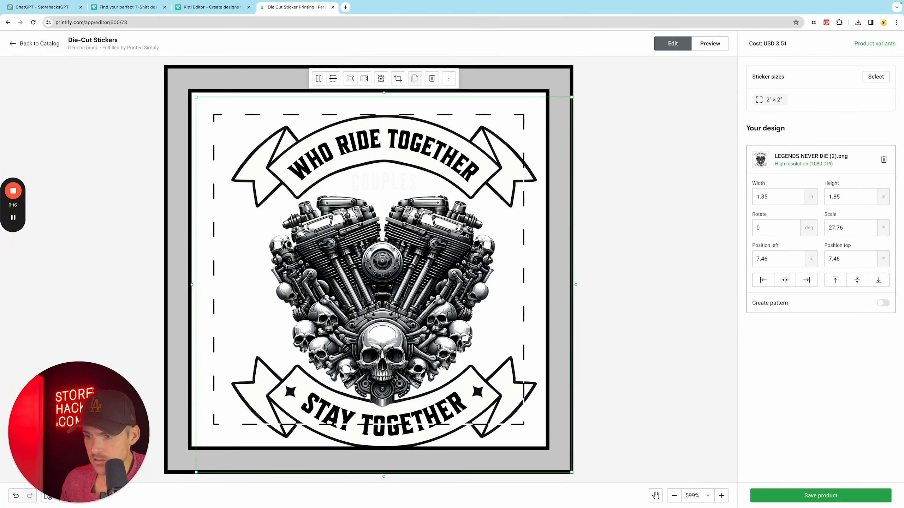
left_click_drag(571, 472, 544, 446)
left_click_drag(199, 100, 202, 102)
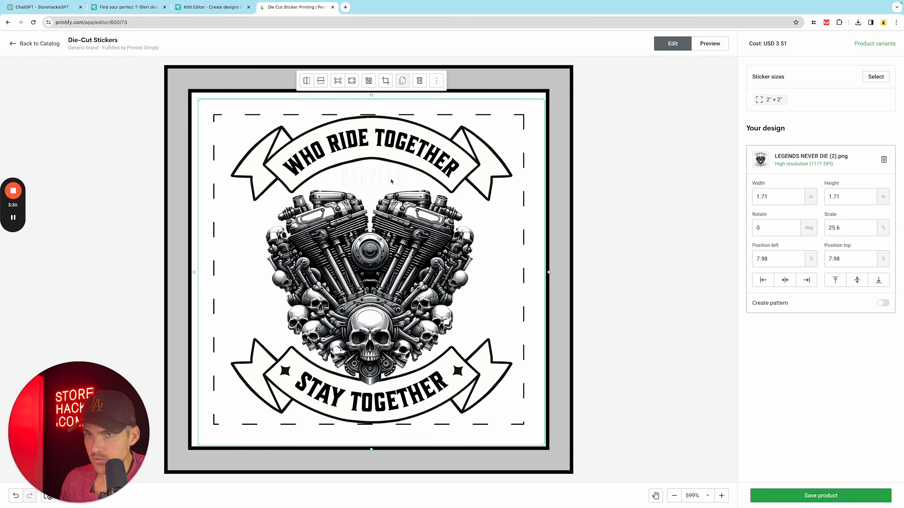
Switch back to Kittl, recolor the COUPLES text, star and lightning bolts black, and download the revised design as a PNG.
left_click(210, 7)
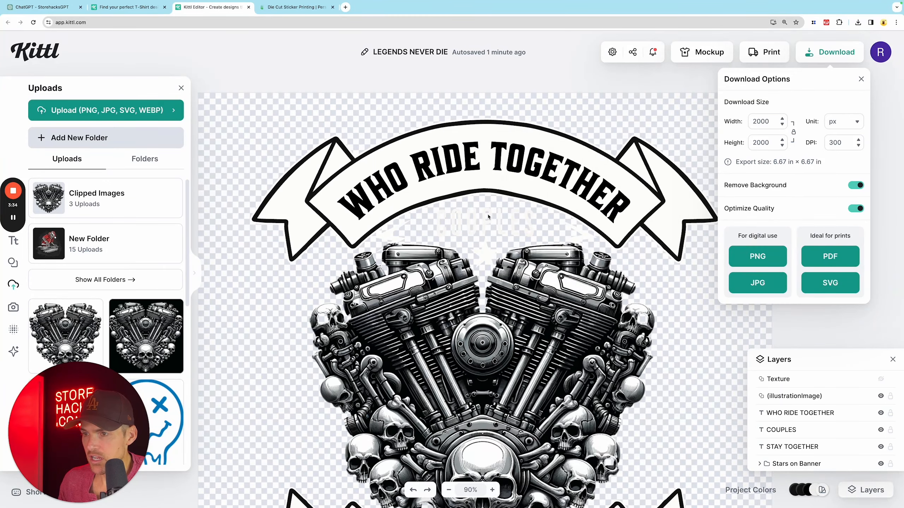
left_click(488, 216)
left_click(488, 217)
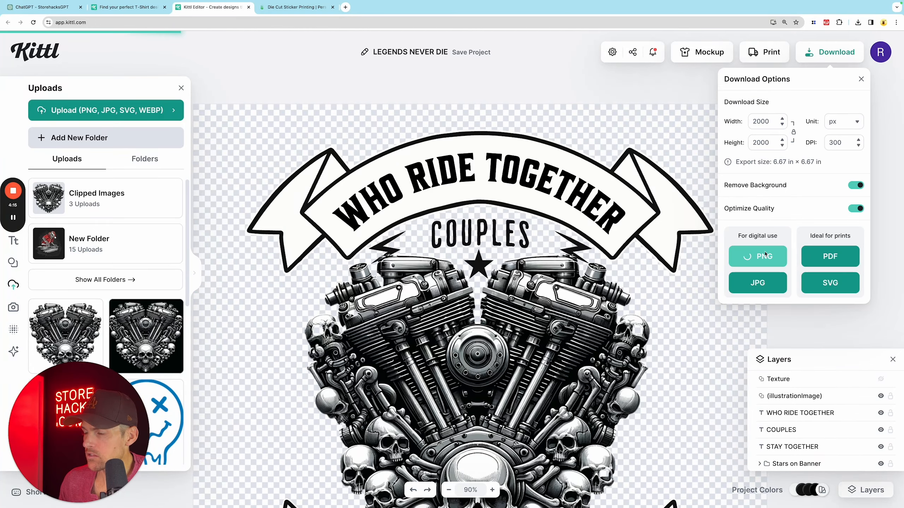
left_click(757, 256)
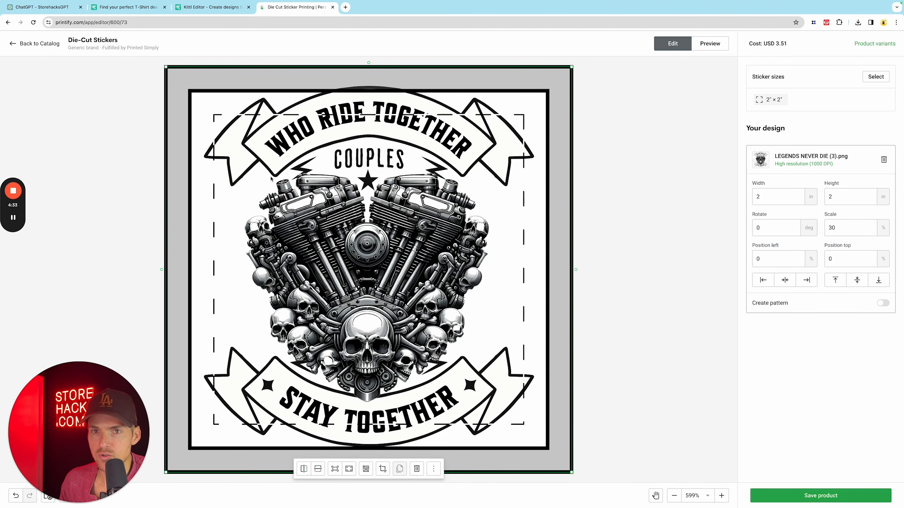
Scale the LEGENDS NEVER DIE (3).png artwork to about 1.71 in square on the Printify sticker and save the product.
left_click_drag(168, 68, 197, 98)
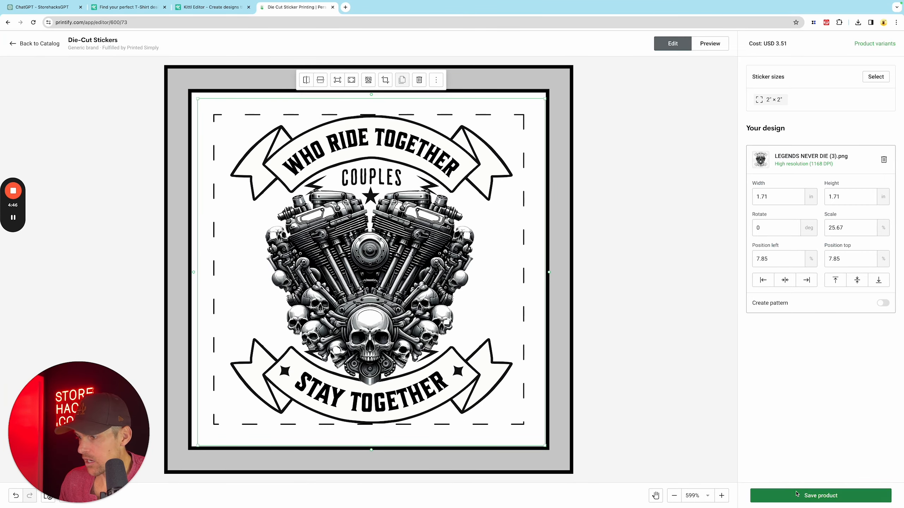
left_click(807, 495)
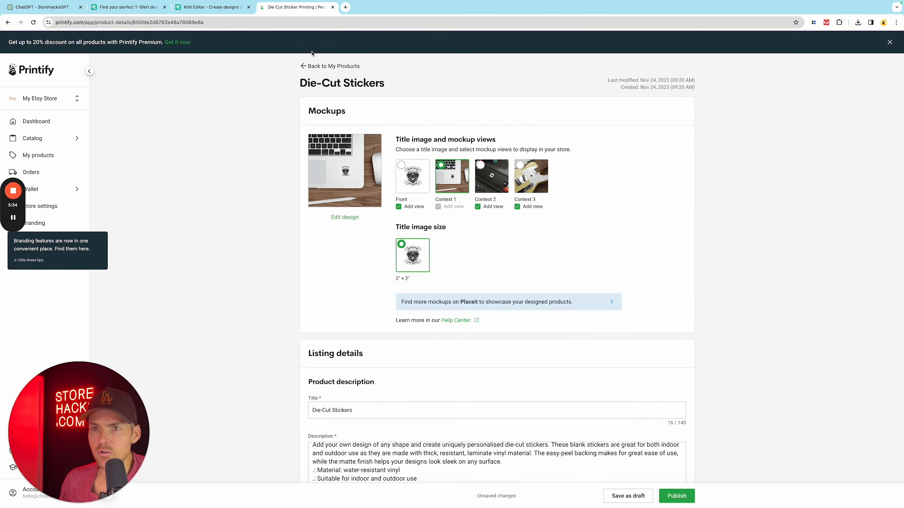
Return to the die-cut sticker editor and add the 3" × 3", 4" × 4", 5" × 5" and 6" × 6" sticker sizes.
left_click(315, 67)
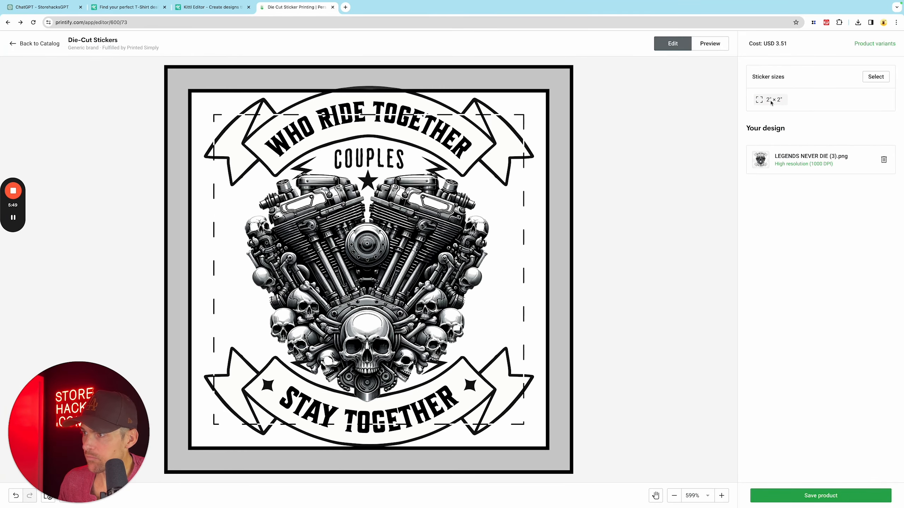
left_click(870, 77)
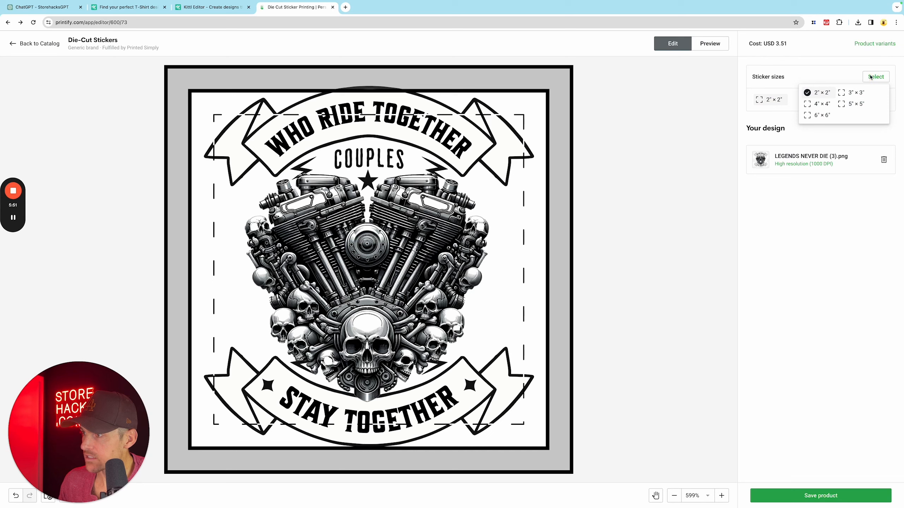
left_click(852, 93)
left_click(808, 103)
left_click(853, 104)
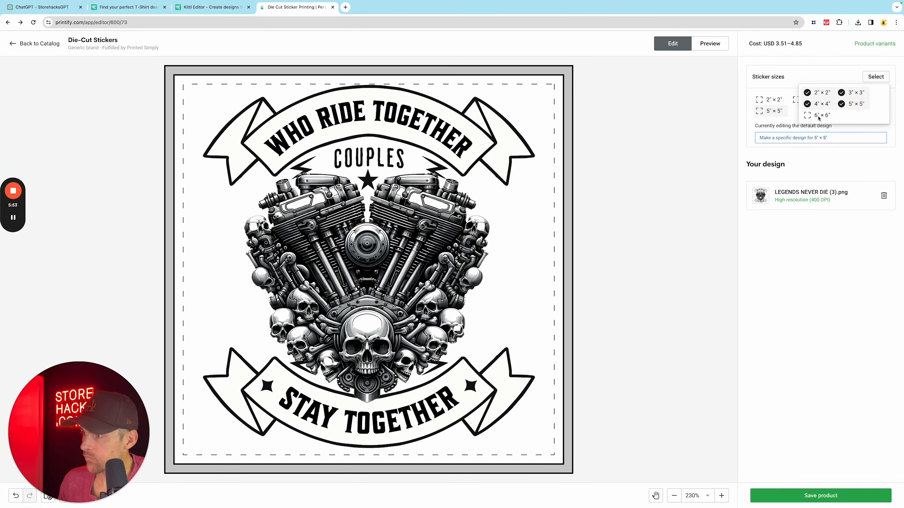
left_click(819, 115)
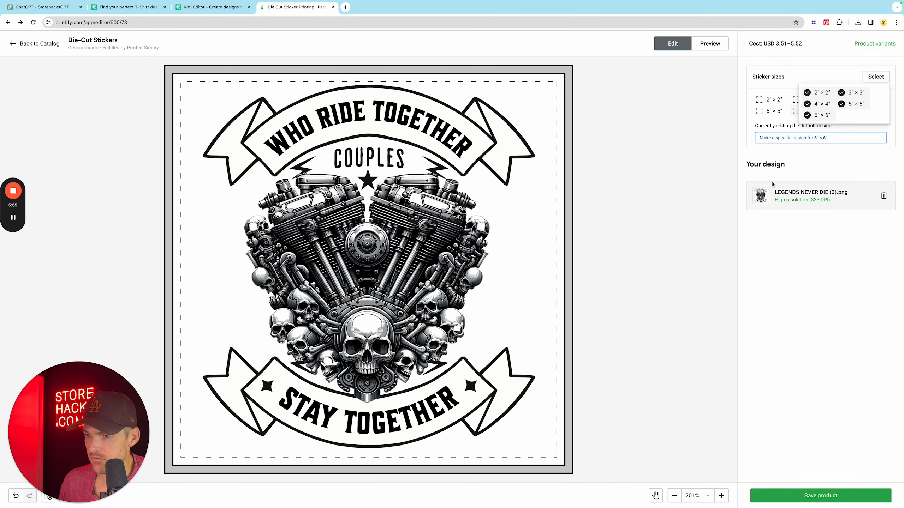
Nudge the artwork down to a top position of about 0.52% and save the multi-size sticker product.
left_click_drag(432, 206, 432, 210)
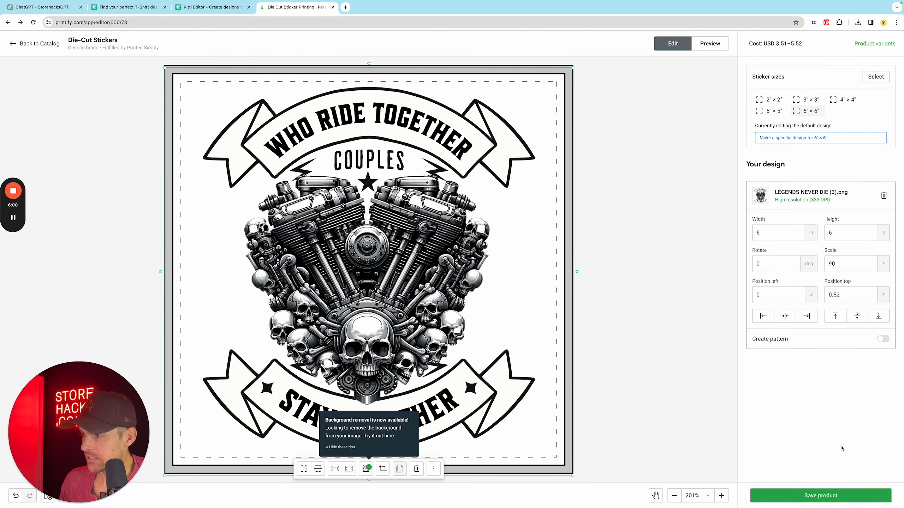
left_click(827, 495)
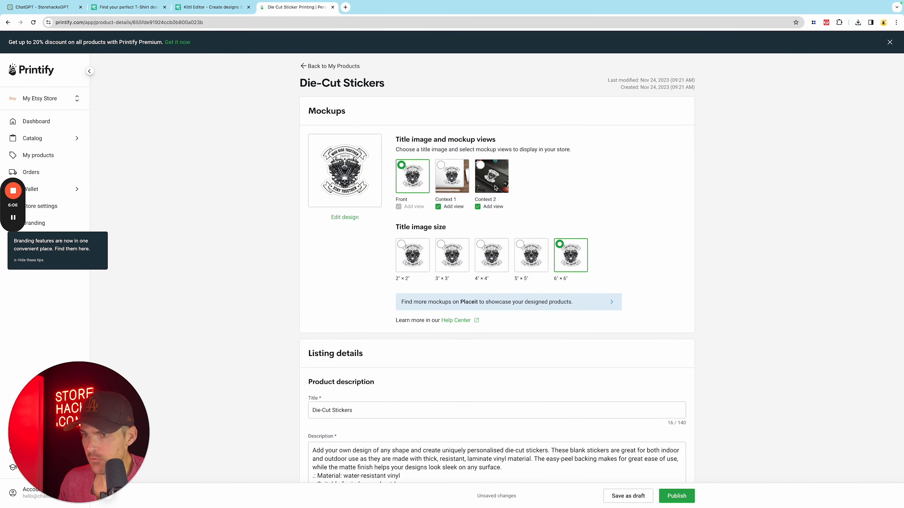
Set the Context 1 laptop mockup as the sticker's title image and open that mockup image in a new browser tab.
left_click(463, 191)
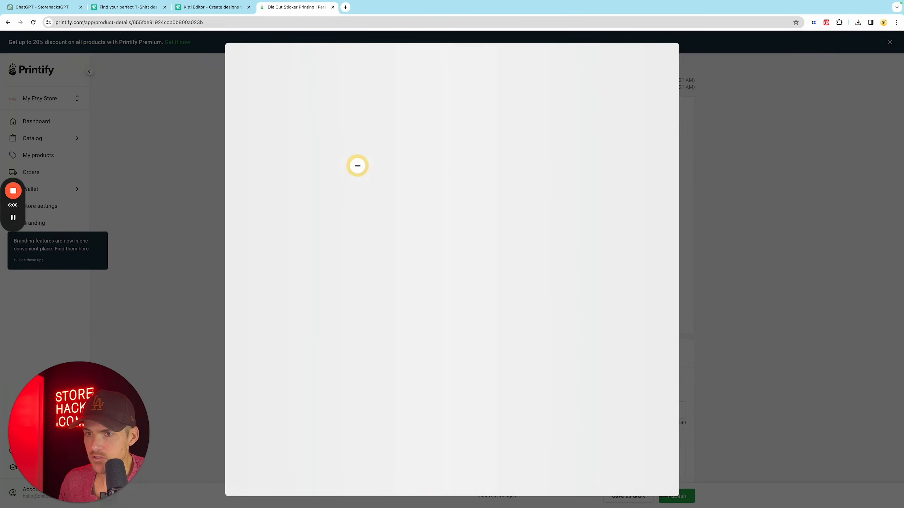
left_click(783, 212)
left_click(350, 177)
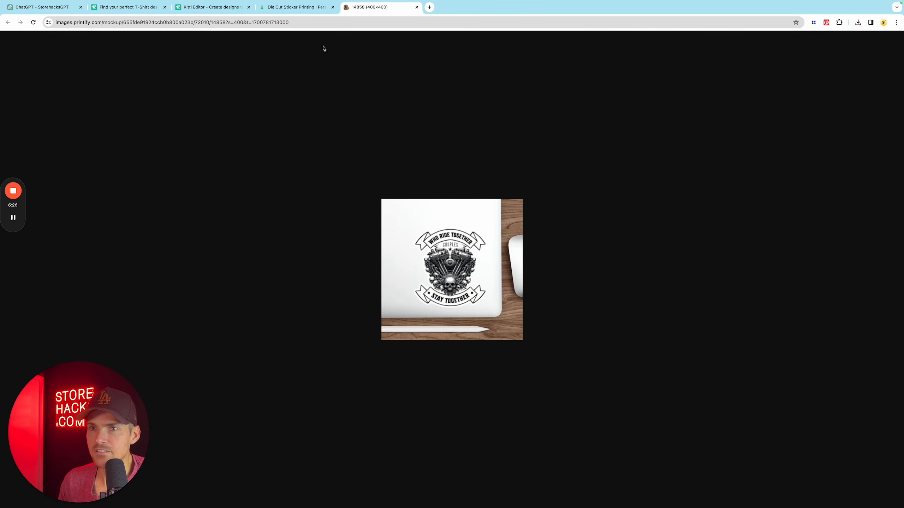
Return to the Printify product page and review the listing details, shipping profile, variant pricing, profits, publishing settings and mockups.
left_click(300, 8)
scroll(534, 231, "down", 1)
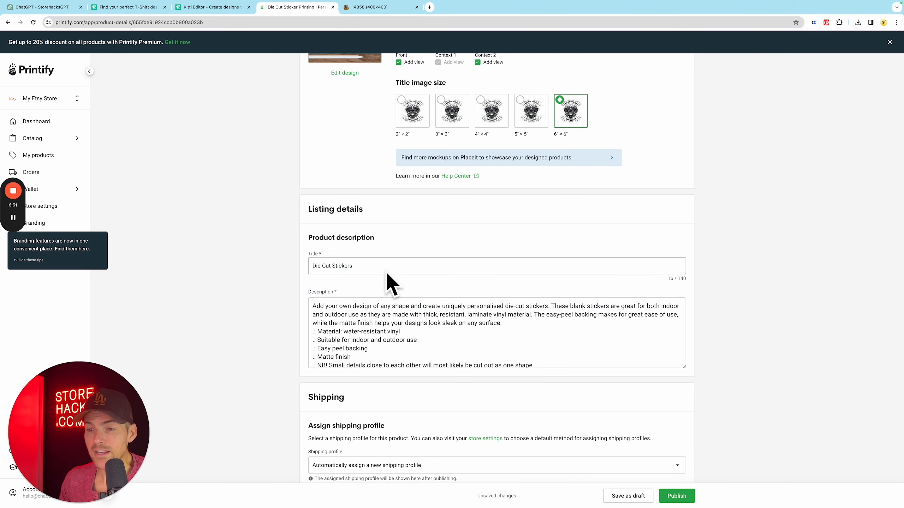
scroll(413, 276, "down", 9)
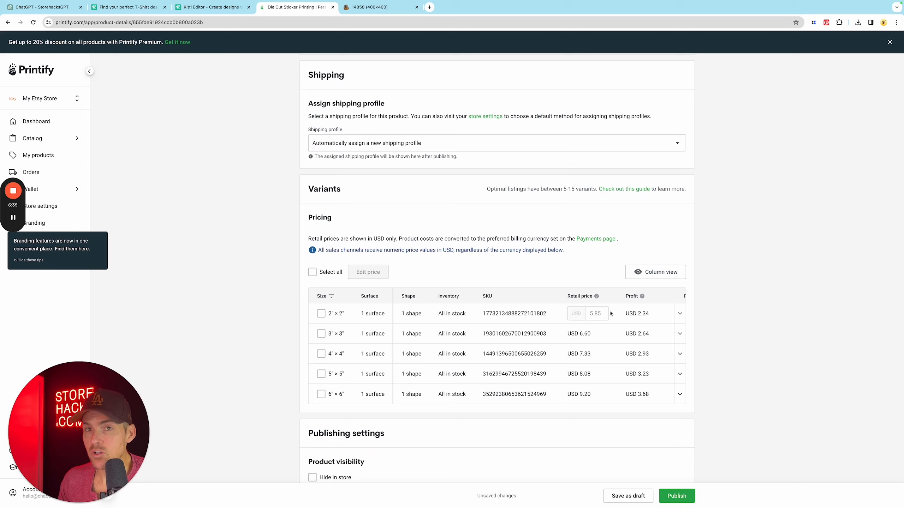
scroll(759, 261, "down", 2)
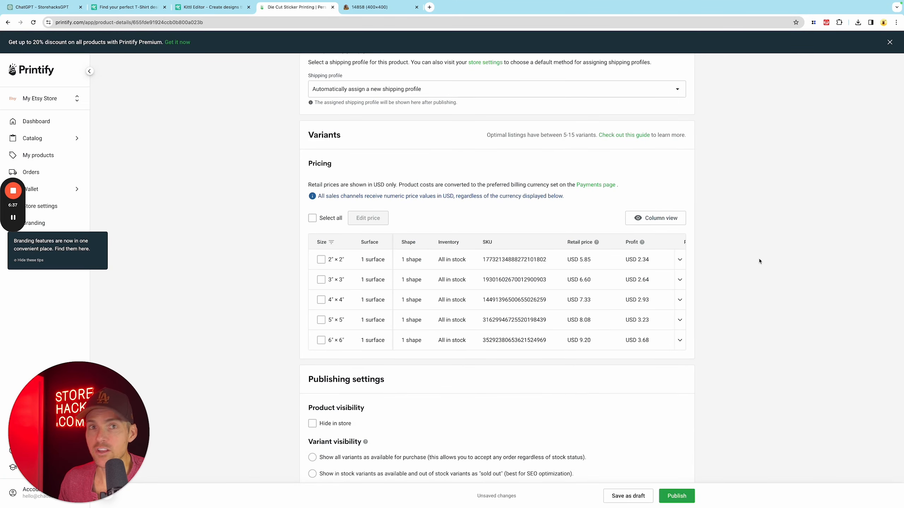
scroll(760, 263, "down", 2)
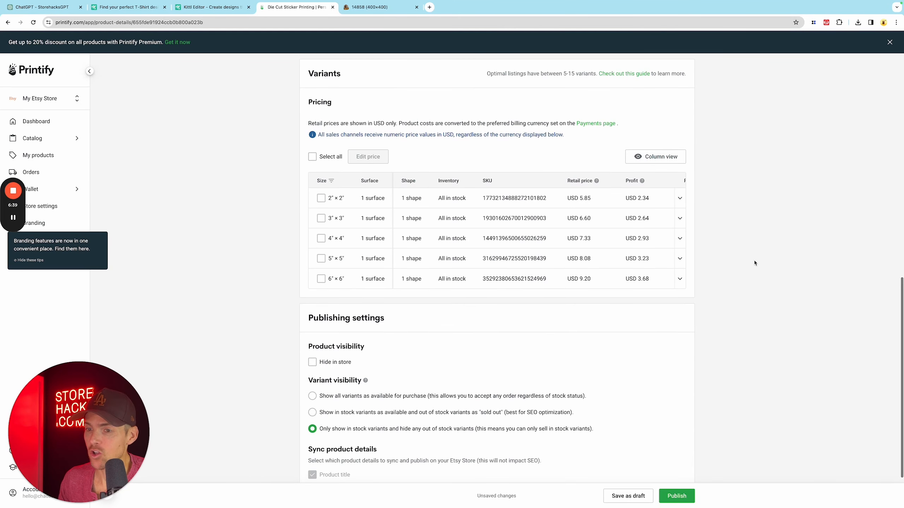
scroll(755, 263, "down", 1)
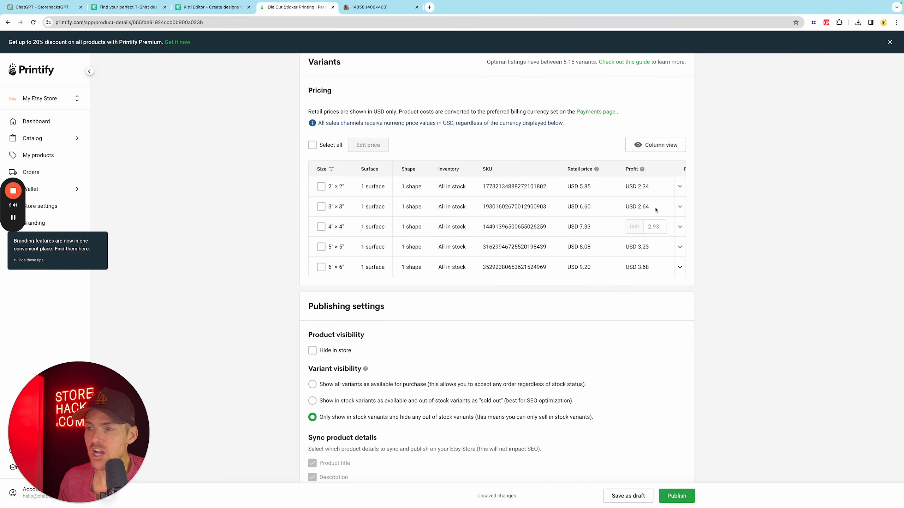
scroll(794, 263, "down", 2)
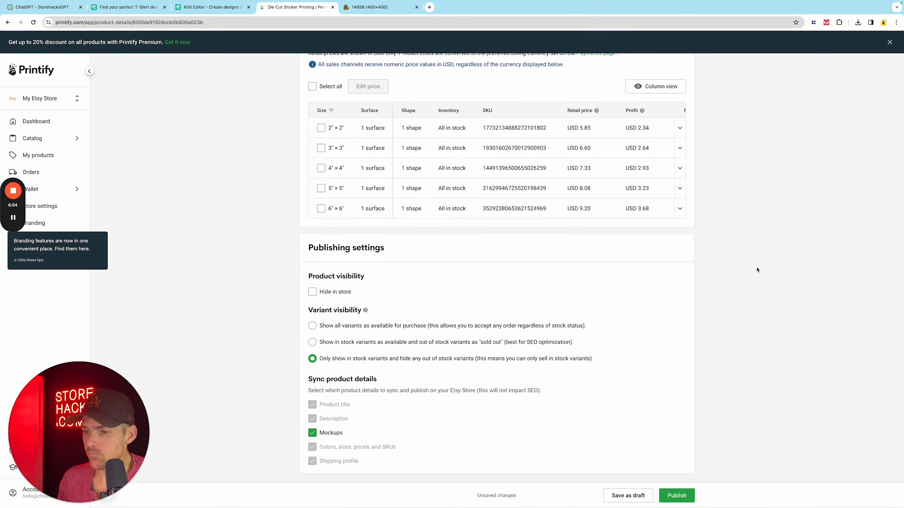
scroll(755, 270, "up", 20)
scroll(697, 458, "down", 1)
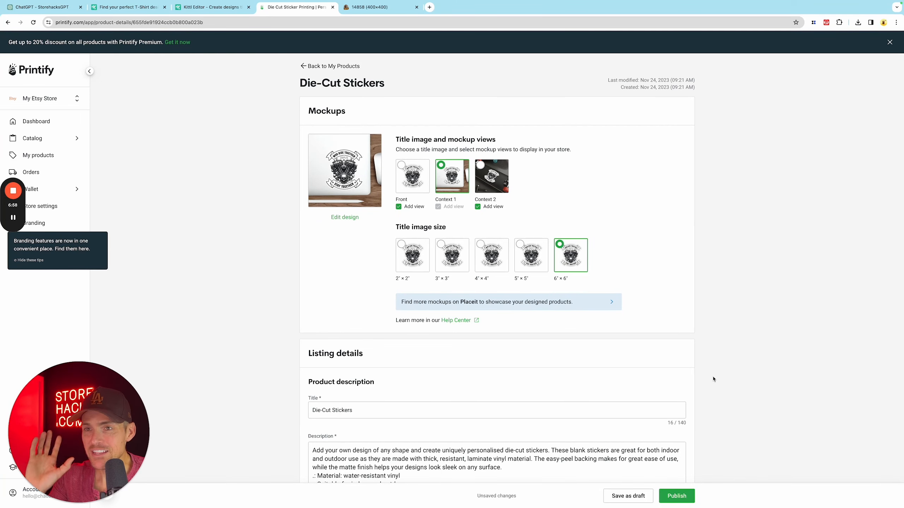
Switch to ChatGPT and review the V-twin engine illustrations in the StorehacksGPT and DALL·E conversations, including the heart-shaped versions.
left_click(40, 7)
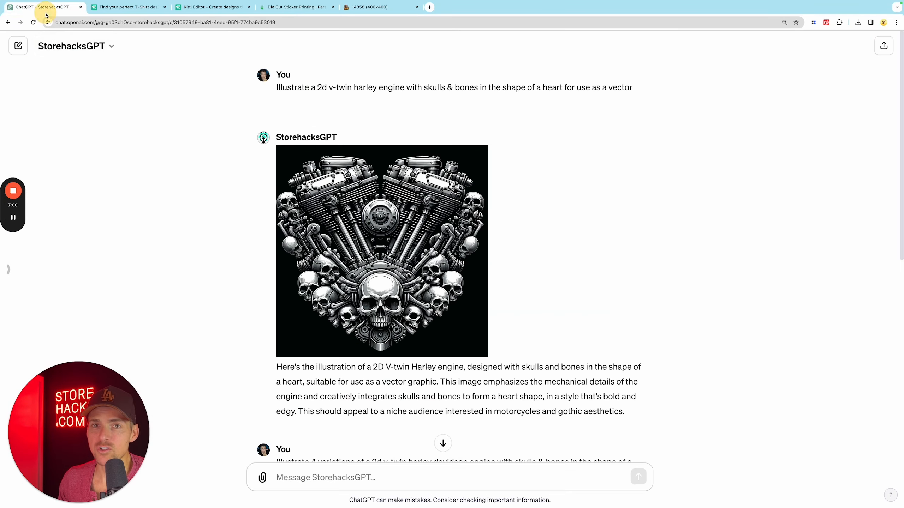
scroll(592, 218, "down", 2)
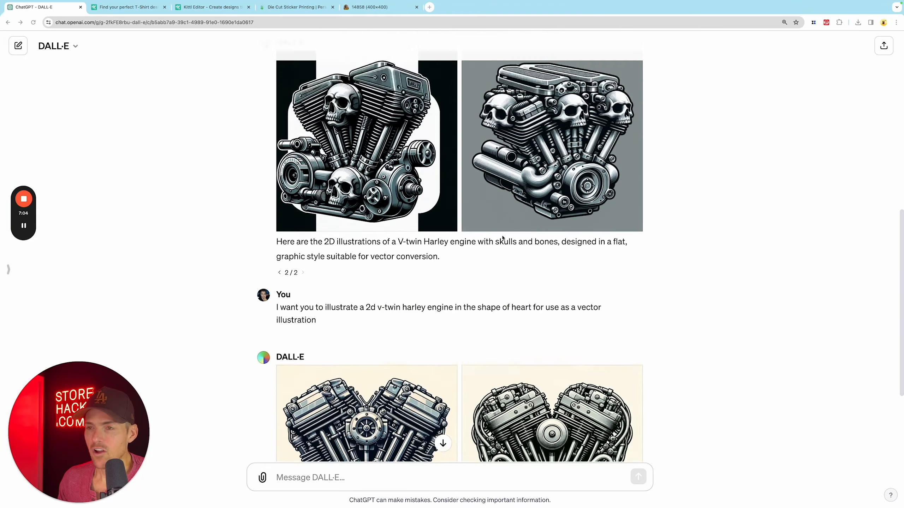
scroll(513, 238, "up", 14)
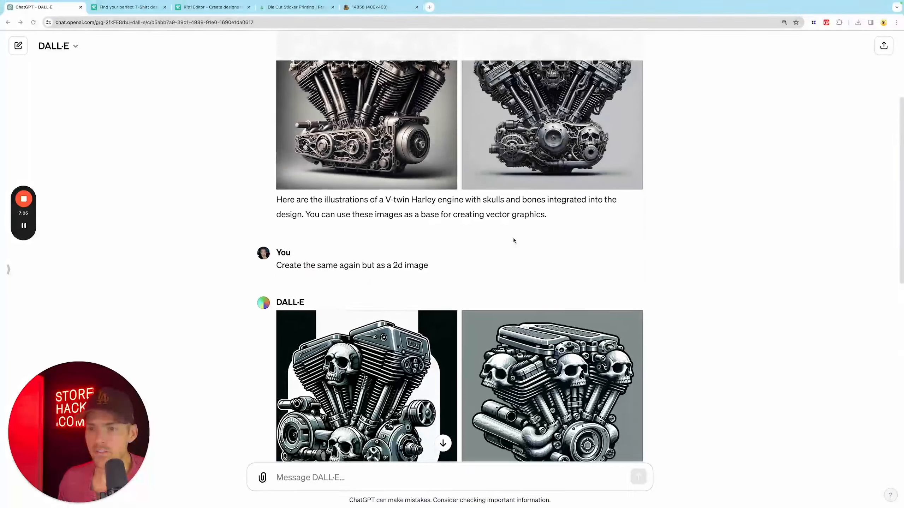
scroll(651, 244, "down", 15)
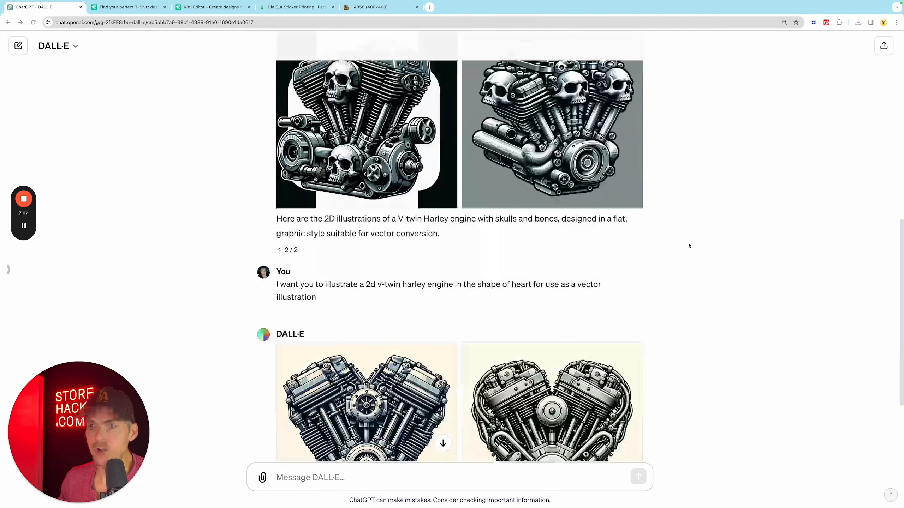
scroll(688, 246, "down", 4)
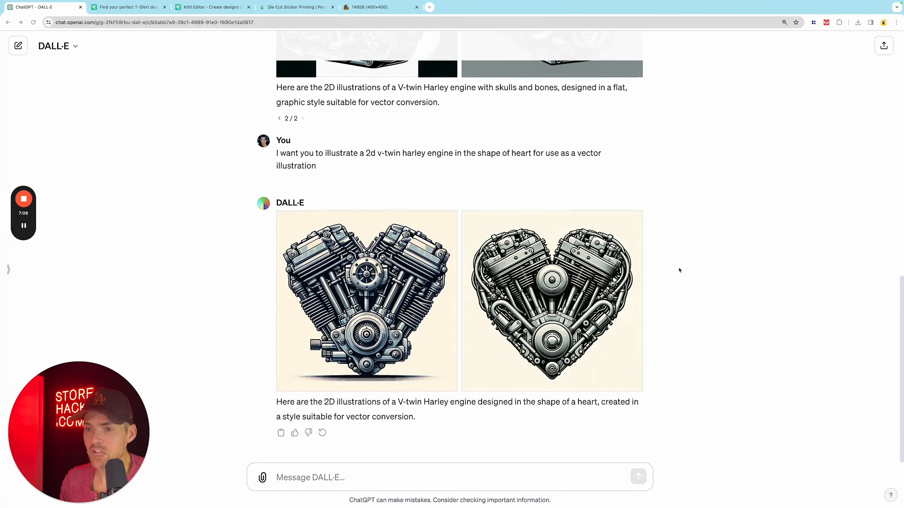